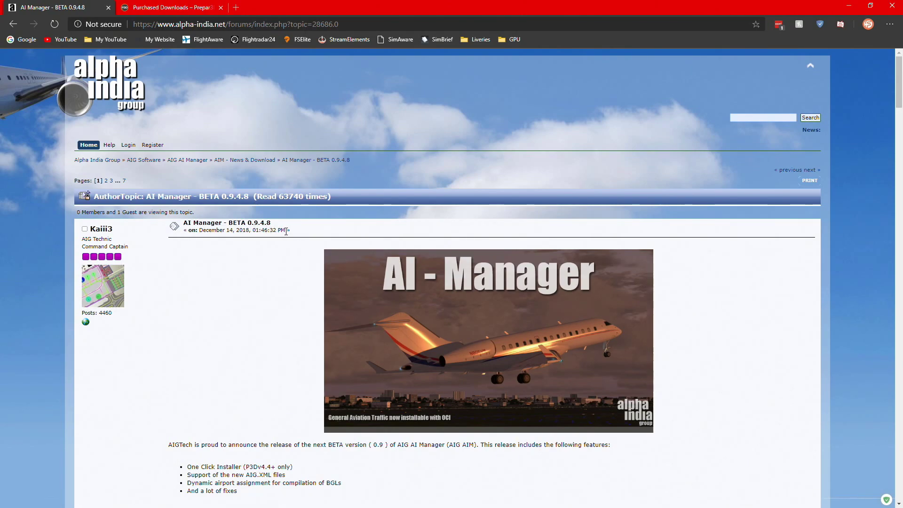
# Download AIG_AIManager_0.9.4.8.zip from the forum, then go to the Prepar3D Purchased Downloads page
pyautogui.scroll(-3, 284, 230)
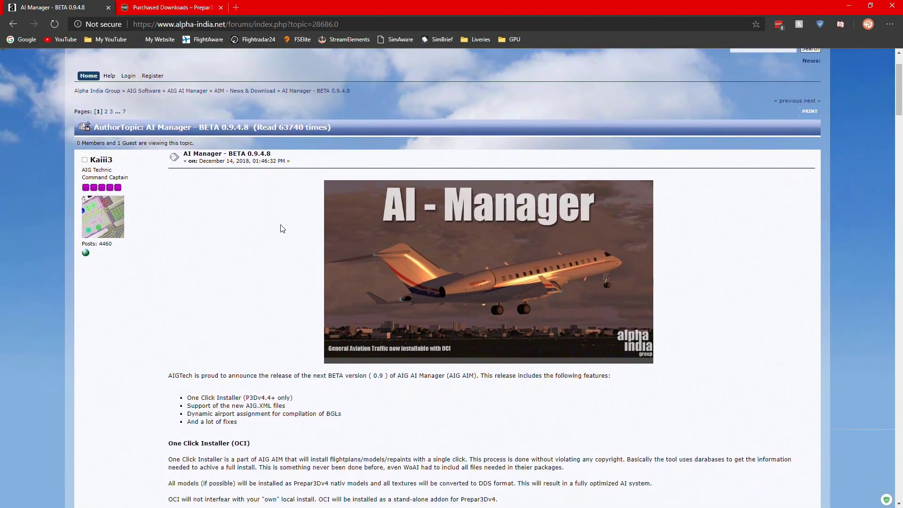
pyautogui.scroll(-1, 282, 228)
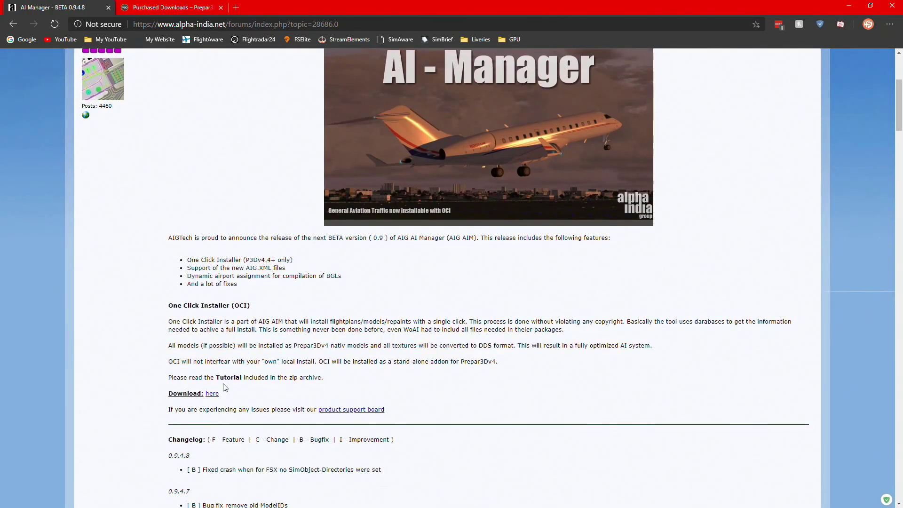
pyautogui.click(212, 393)
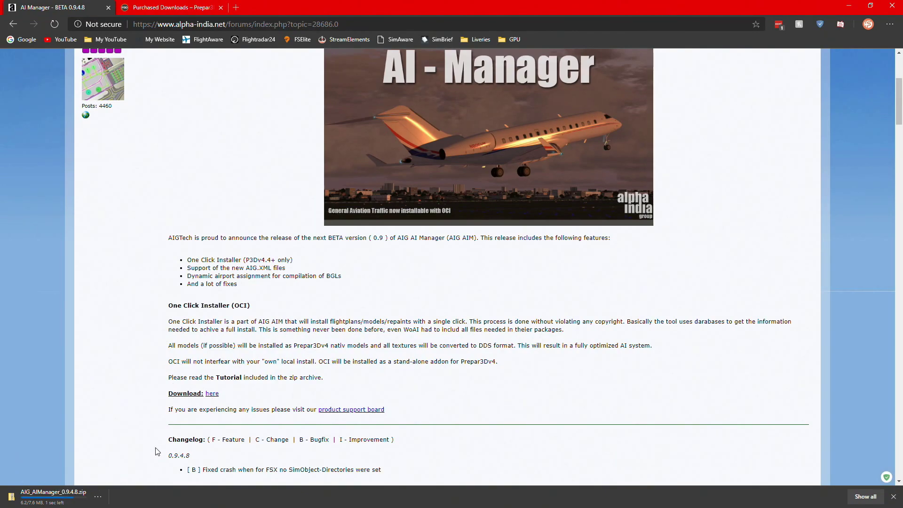
pyautogui.click(169, 7)
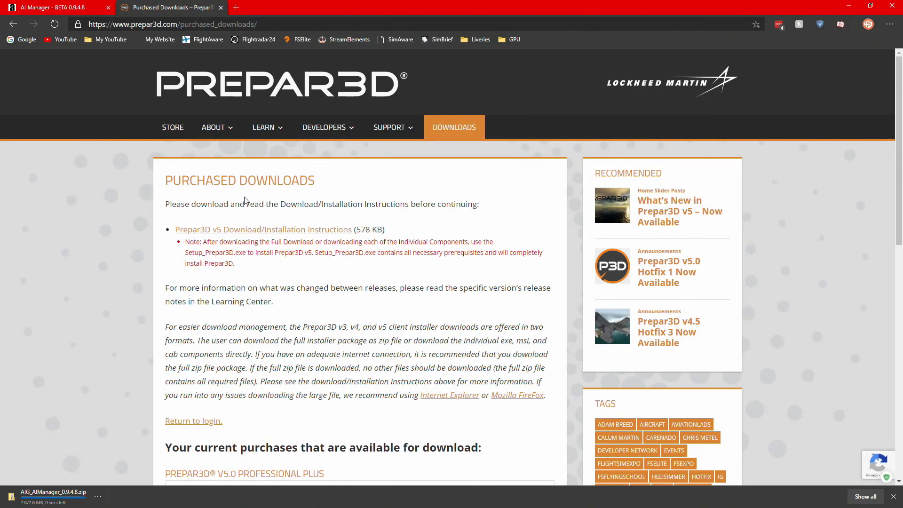
# Download Prepar3D_v5_SDK_Setup_5.0.24.34874 .msi from the SDK Full Download entry in the purchases table
pyautogui.scroll(-1, 212, 187)
pyautogui.scroll(-7, 213, 187)
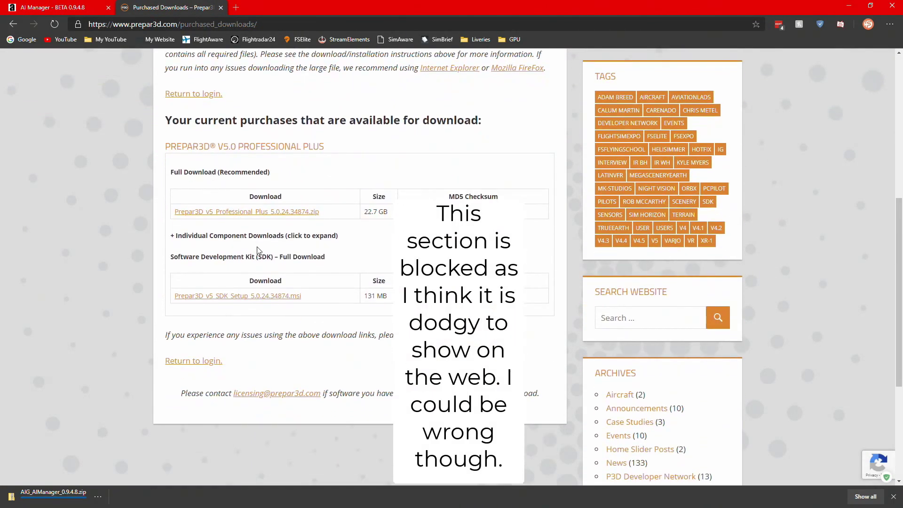
pyautogui.moveTo(180, 256); pyautogui.dragTo(353, 257)
pyautogui.click(349, 259)
pyautogui.click(293, 297)
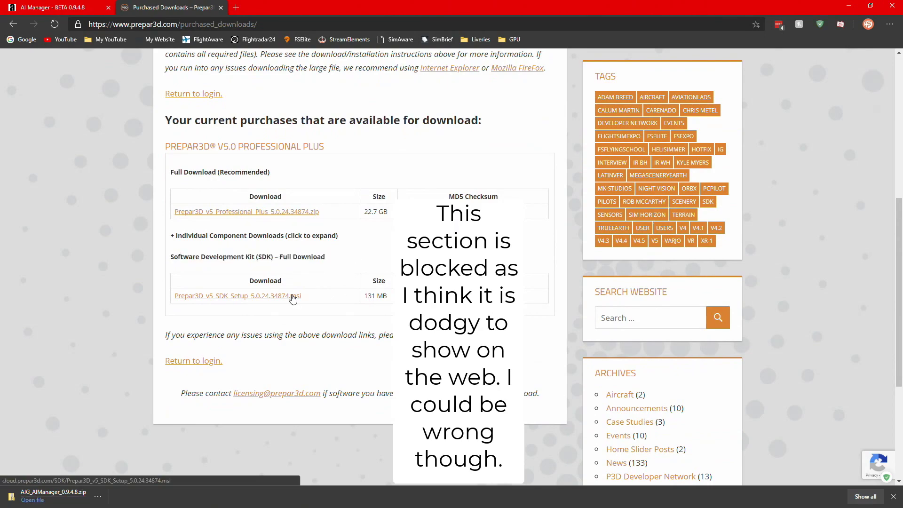
pyautogui.scroll(7, 293, 297)
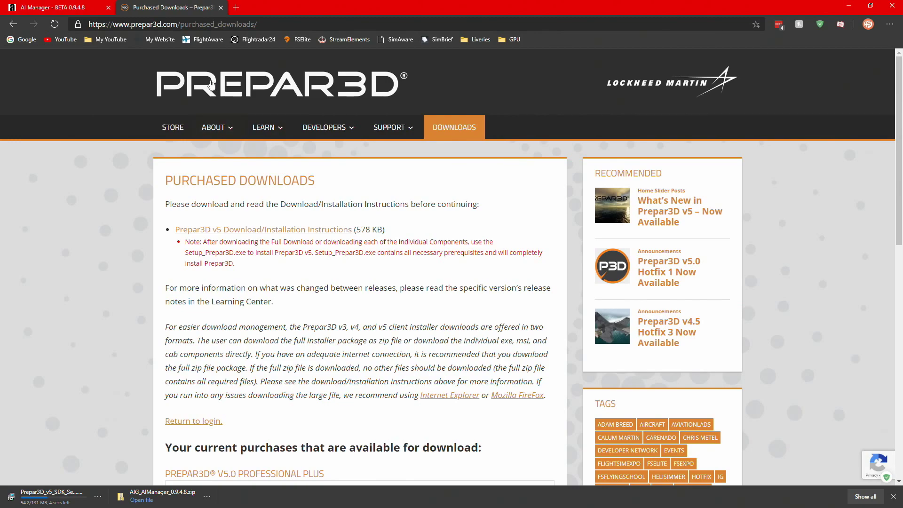
pyautogui.scroll(-5, 211, 84)
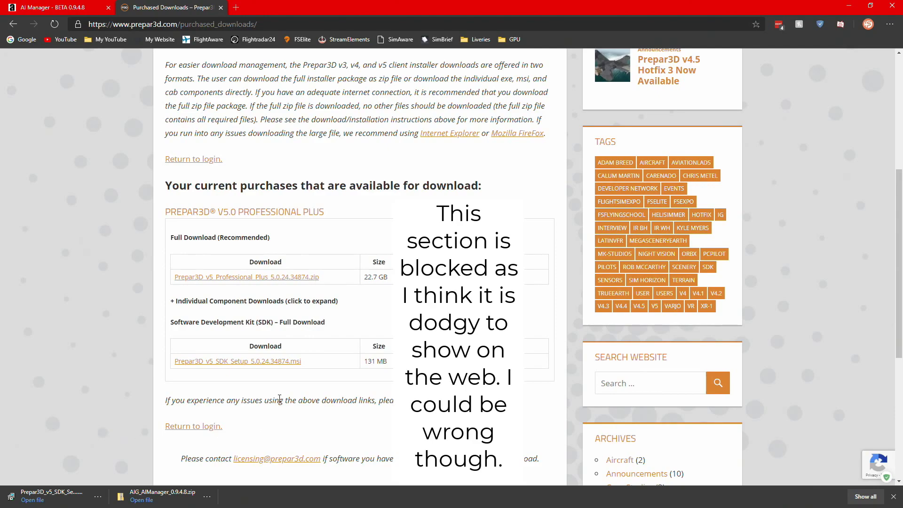
pyautogui.moveTo(317, 369); pyautogui.dragTo(199, 373)
pyautogui.click(204, 377)
pyautogui.scroll(3, 317, 397)
pyautogui.scroll(3, 452, 270)
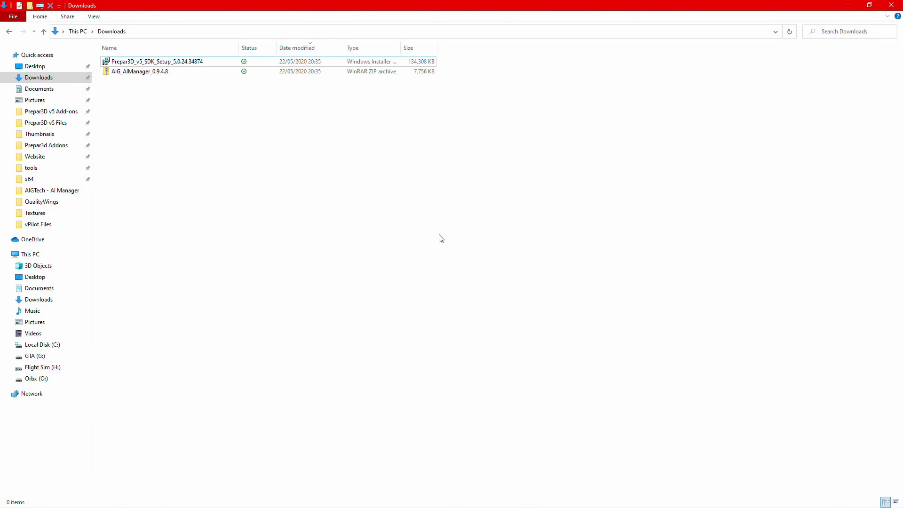
# Open AIG_AIManager_0.9.4.8.zip in WinRAR and dismiss the licence reminder
pyautogui.click(165, 64)
pyautogui.click(167, 73)
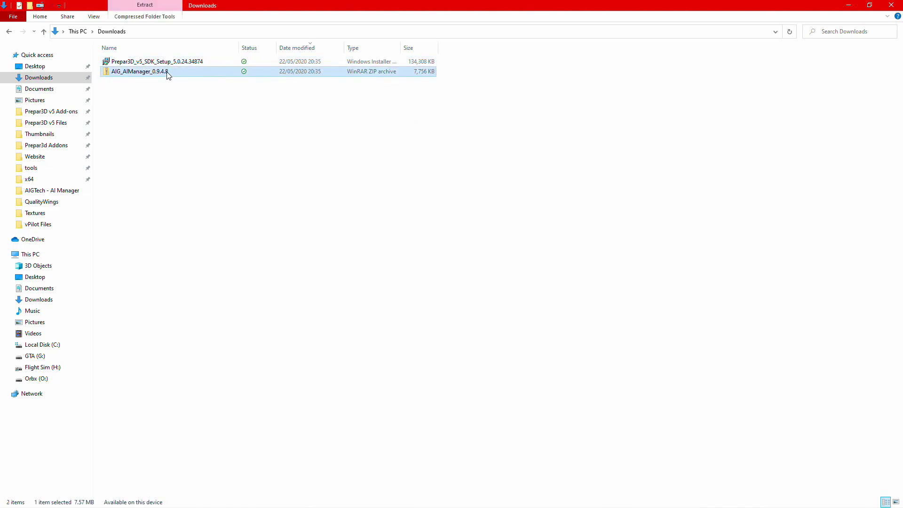
pyautogui.doubleClick(142, 74)
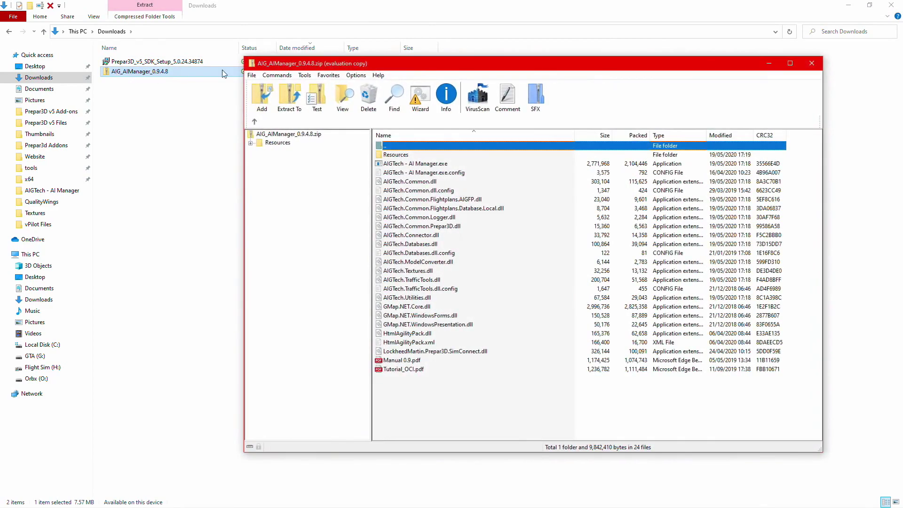
pyautogui.moveTo(326, 60); pyautogui.dragTo(346, 58)
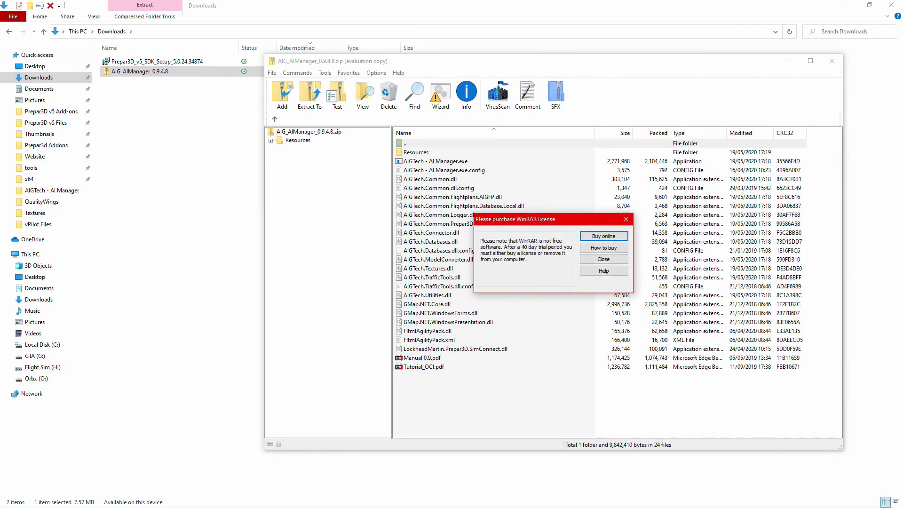
pyautogui.click(603, 259)
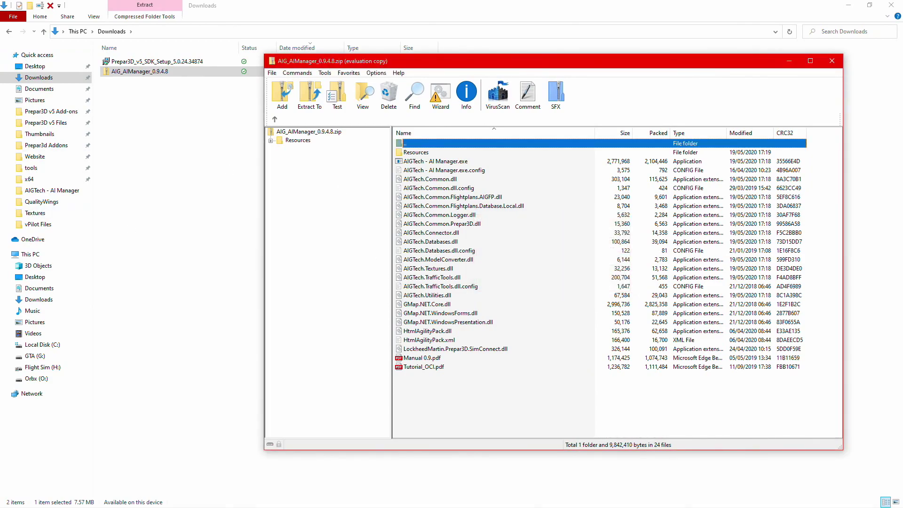
# Drag all archive files into the empty AIGTech - AI Manager folder, then close WinRAR
pyautogui.hotkey('alt', 'Tab')
pyautogui.moveTo(444, 111); pyautogui.dragTo(540, 61)
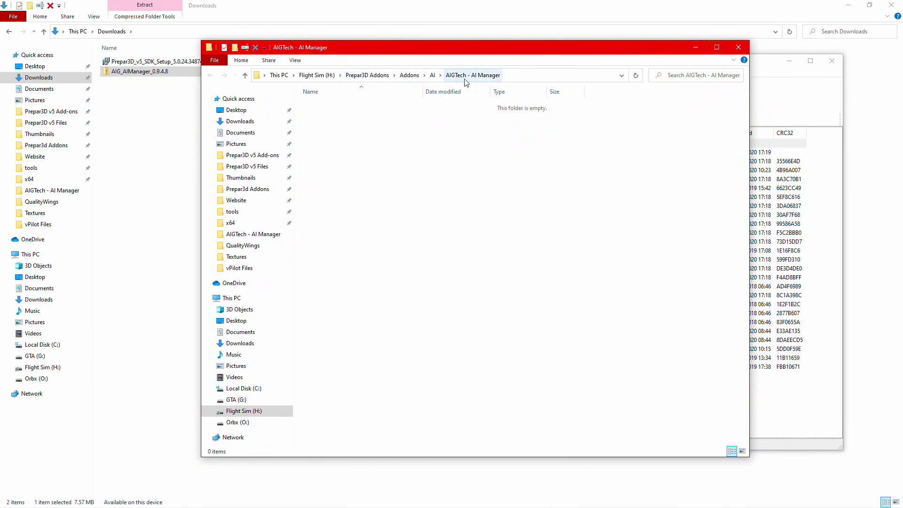
pyautogui.moveTo(543, 52); pyautogui.dragTo(413, 50)
pyautogui.moveTo(658, 374); pyautogui.dragTo(454, 155)
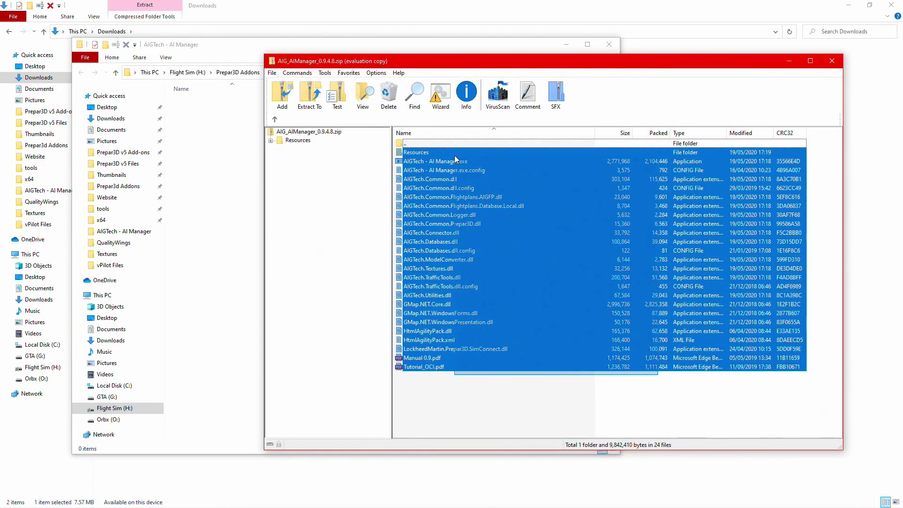
pyautogui.click(217, 196)
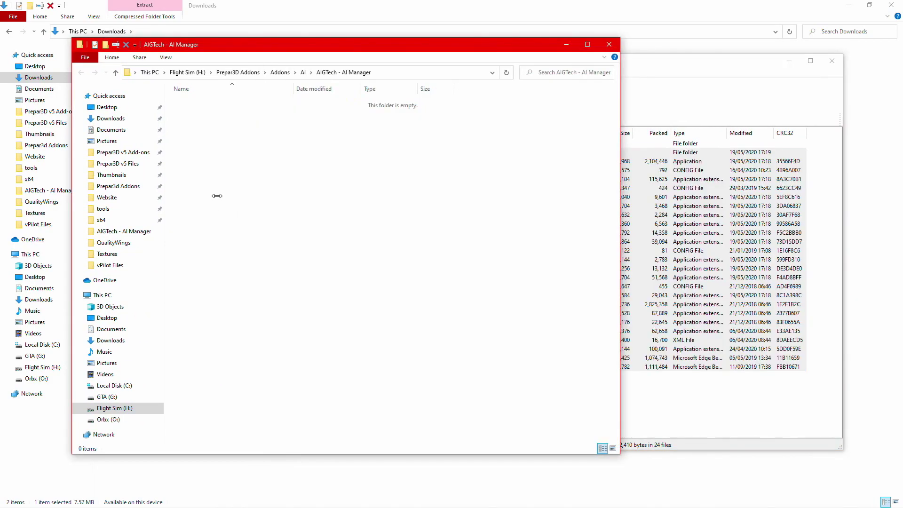
pyautogui.click(510, 188)
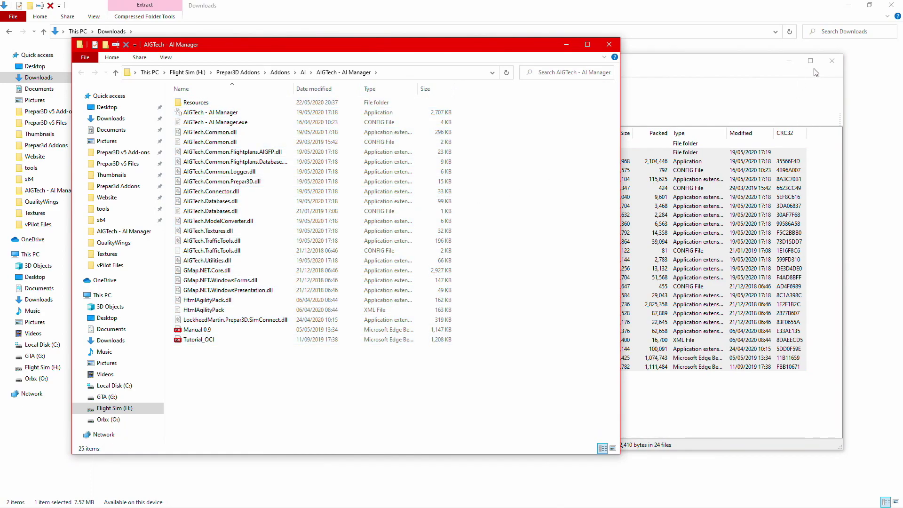
pyautogui.click(832, 60)
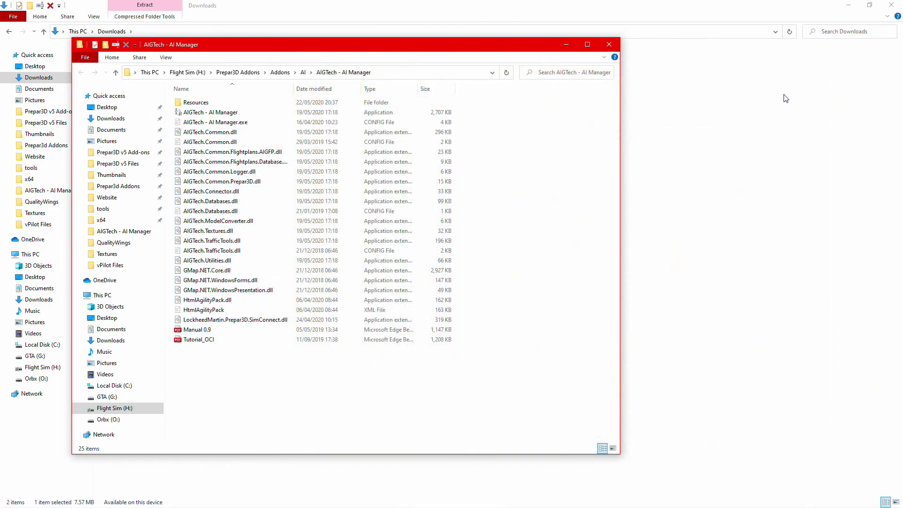
pyautogui.moveTo(447, 44); pyautogui.dragTo(434, 125)
# Delete AIG_AIManager_0.9.4.8.zip from the Downloads folder
pyautogui.click(219, 71)
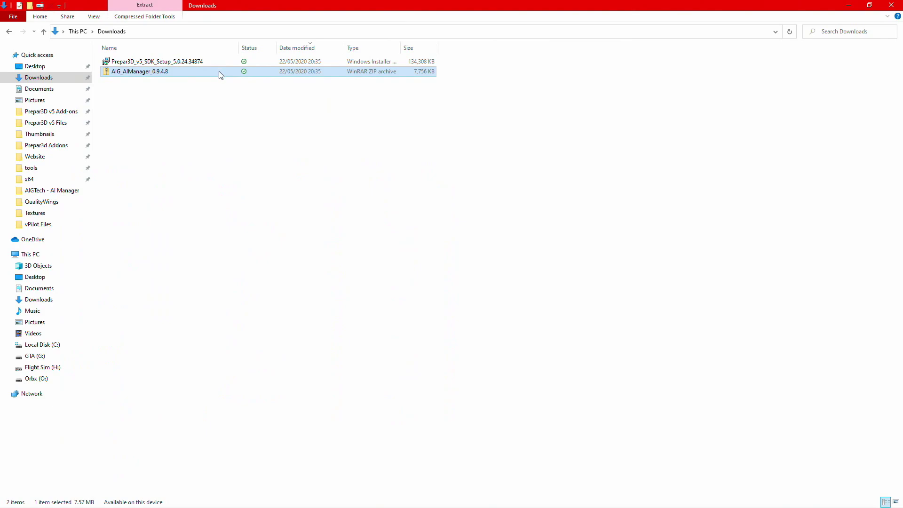
pyautogui.press('Delete')
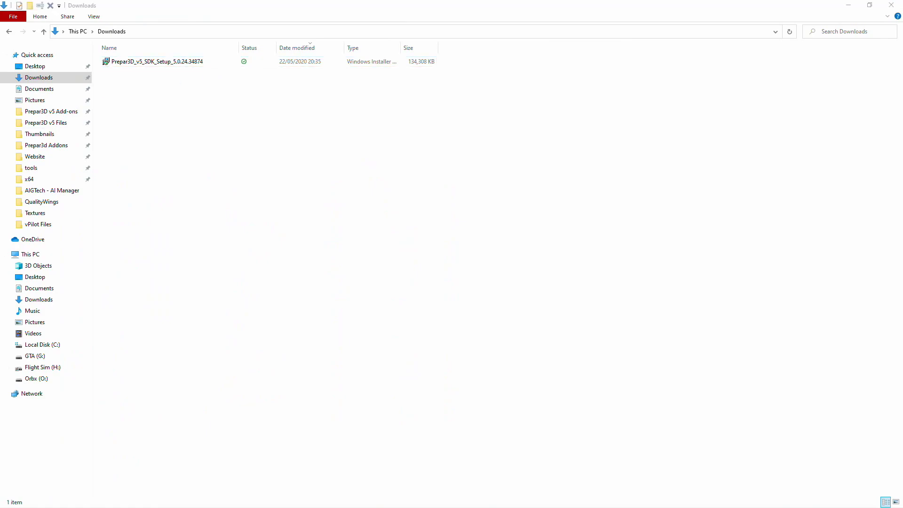
pyautogui.hotkey('alt', 'Tab')
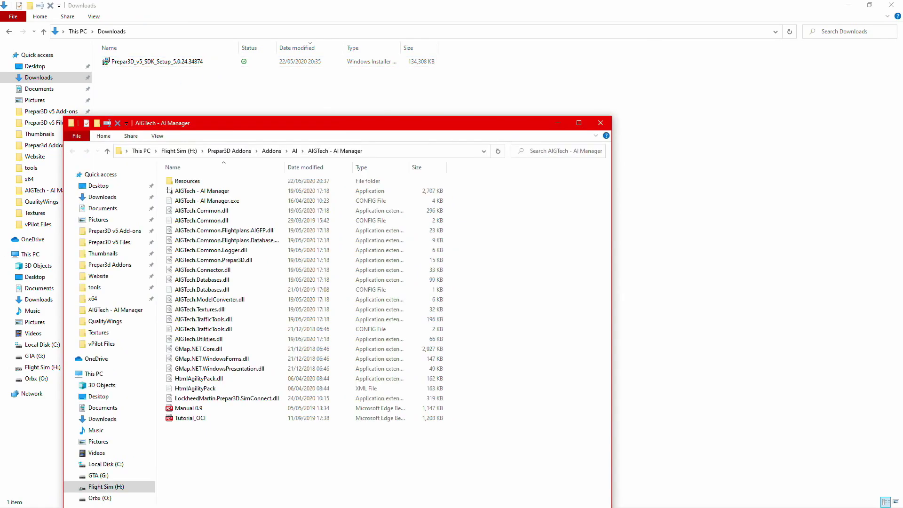
pyautogui.moveTo(220, 125); pyautogui.dragTo(308, 50)
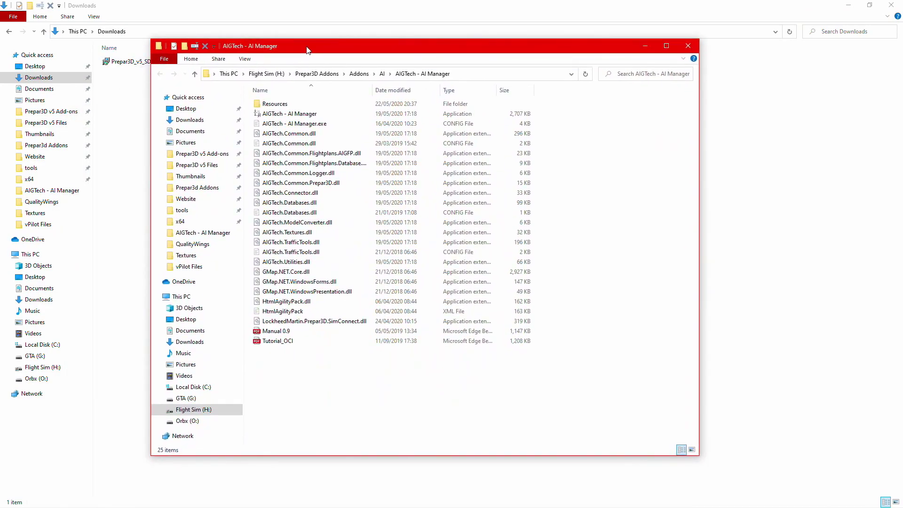
# Browse the Prepar3D v5 SDK folder on Flight Sim (H:), then minimize that window
pyautogui.click(141, 92)
pyautogui.click(133, 64)
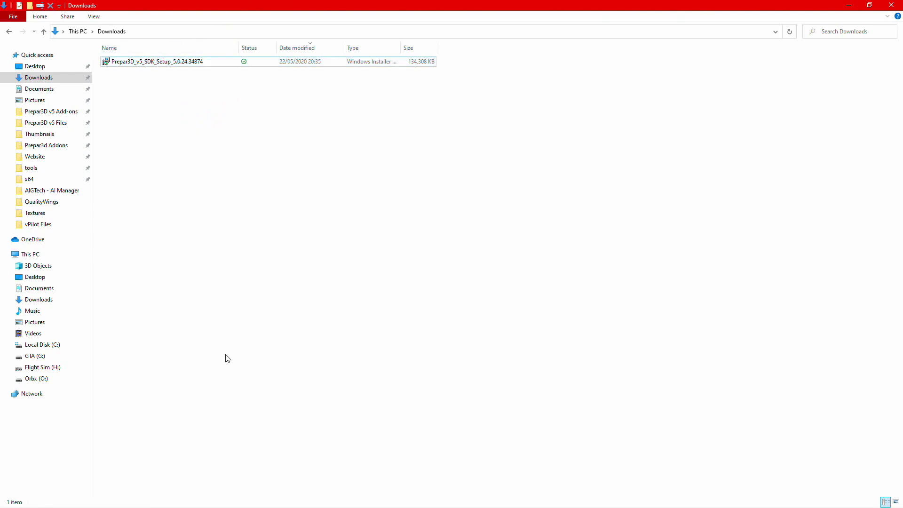
pyautogui.click(86, 370)
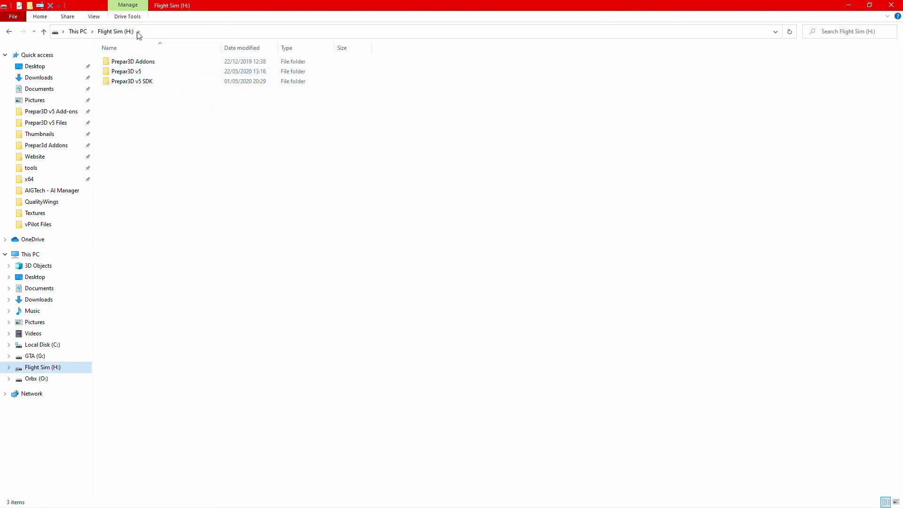
pyautogui.doubleClick(147, 85)
pyautogui.moveTo(205, 278); pyautogui.dragTo(193, 29)
pyautogui.click(281, 236)
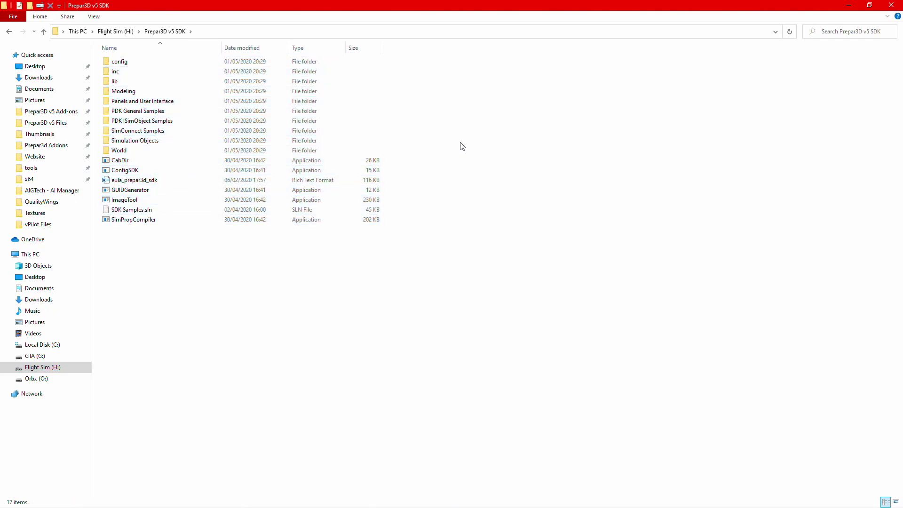
pyautogui.click(852, 6)
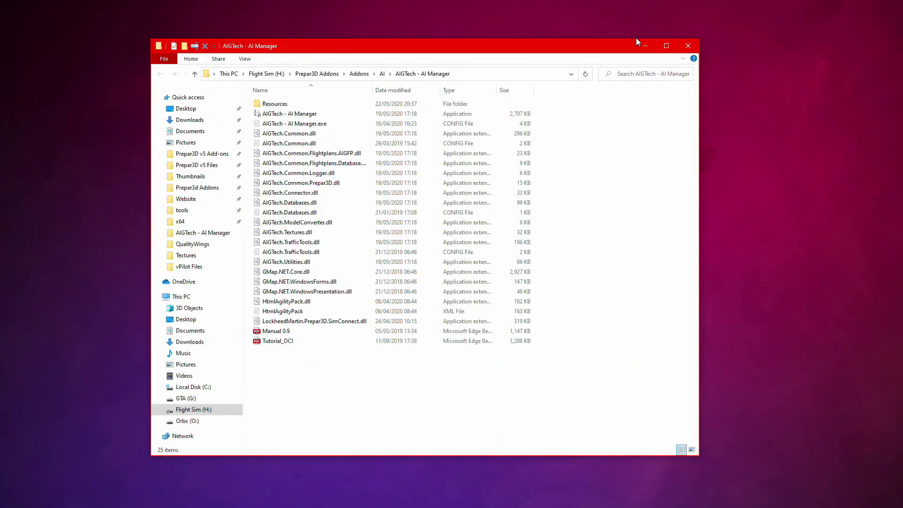
# Tick 'Run this program as an administrator' in AIGTech - AI Manager's Compatibility properties and confirm
pyautogui.click(664, 46)
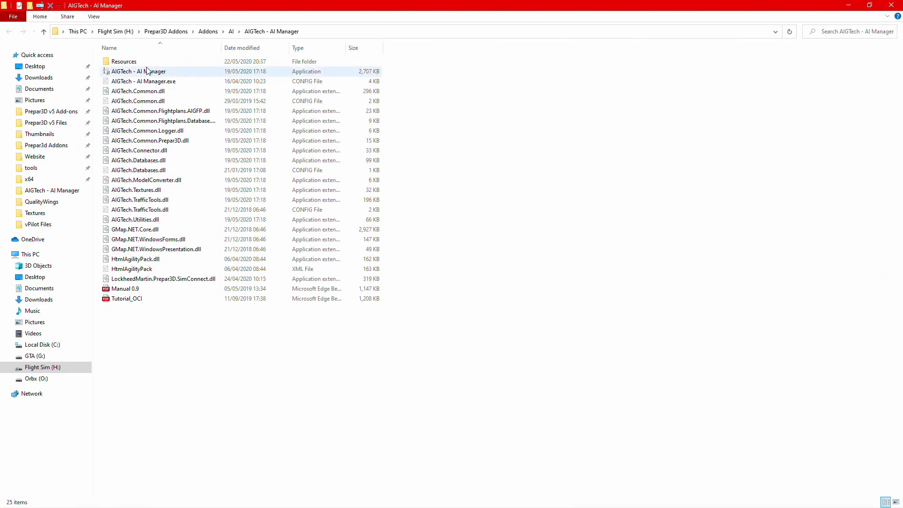
pyautogui.rightClick(127, 71)
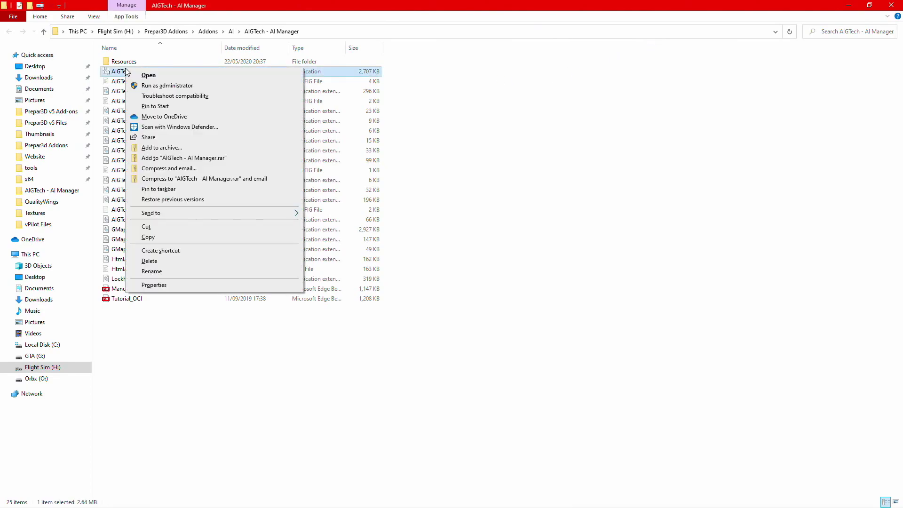
pyautogui.click(263, 284)
pyautogui.click(172, 91)
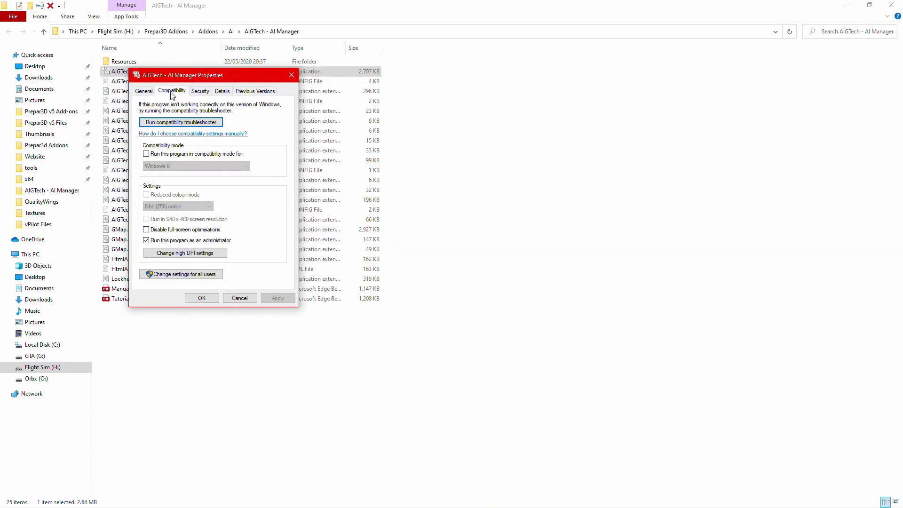
pyautogui.click(156, 242)
pyautogui.click(207, 243)
pyautogui.click(202, 298)
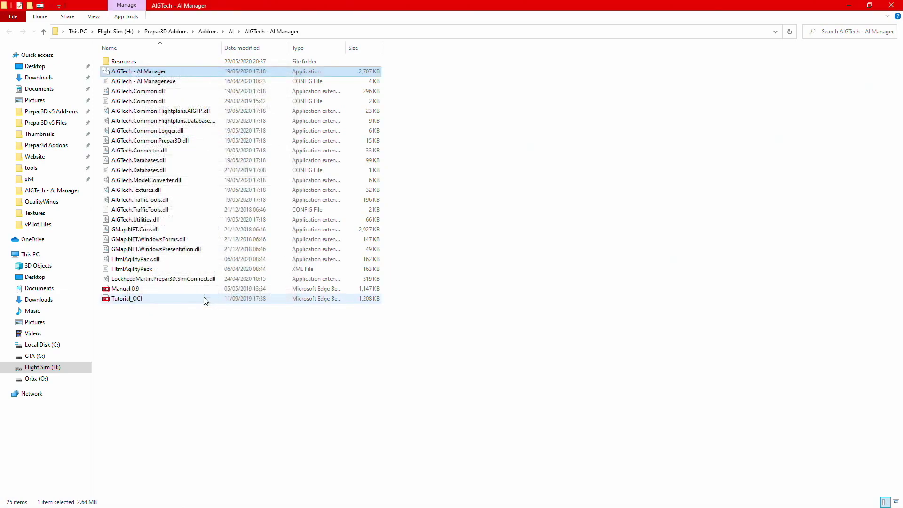
pyautogui.rightClick(140, 75)
pyautogui.click(386, 75)
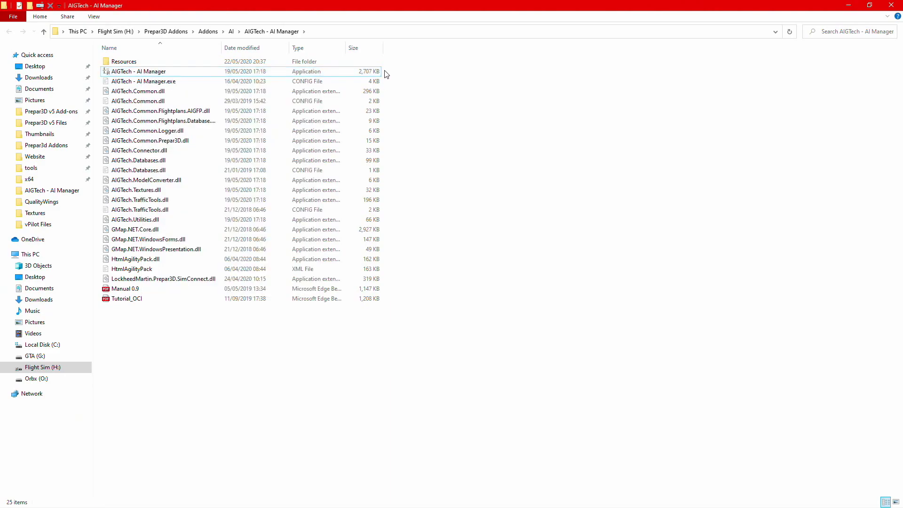
pyautogui.rightClick(361, 72)
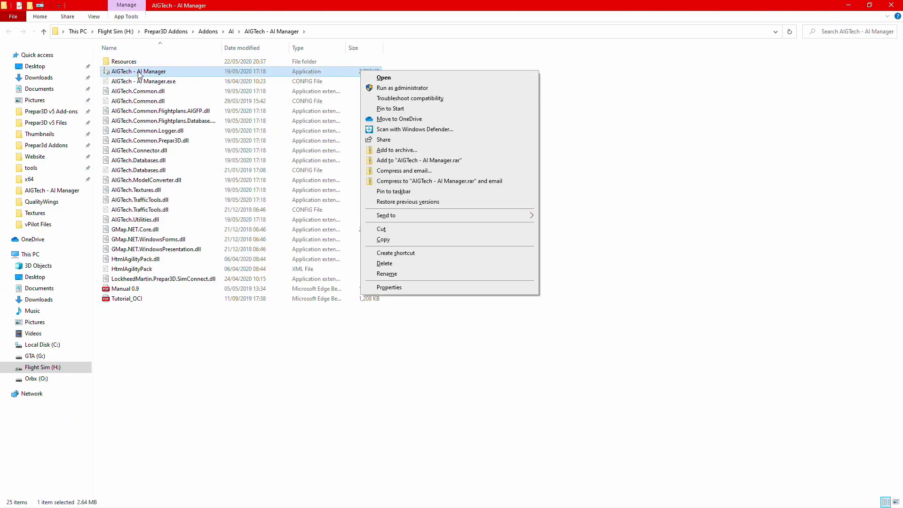
# Launch AIGTech - AI Manager.exe once so Log_AIGTech and Log_AIManager files appear
pyautogui.click(224, 347)
pyautogui.doubleClick(151, 73)
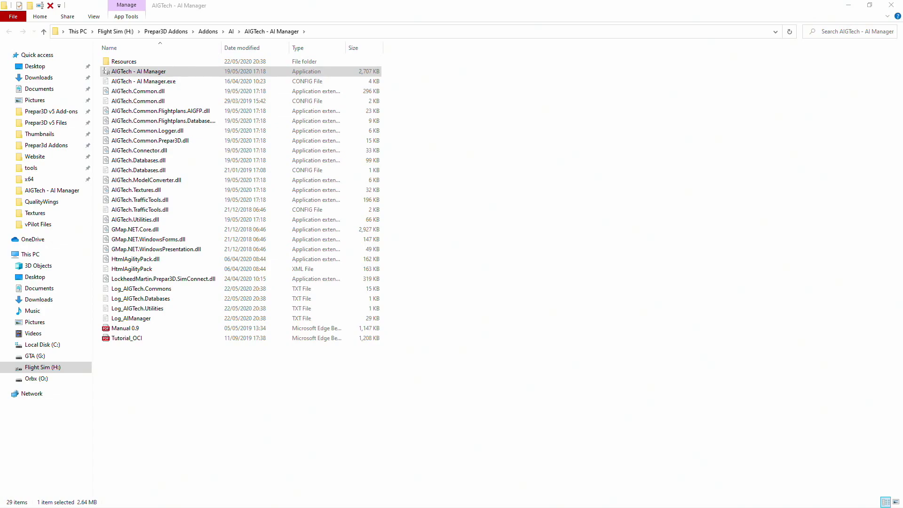
pyautogui.rightClick(131, 72)
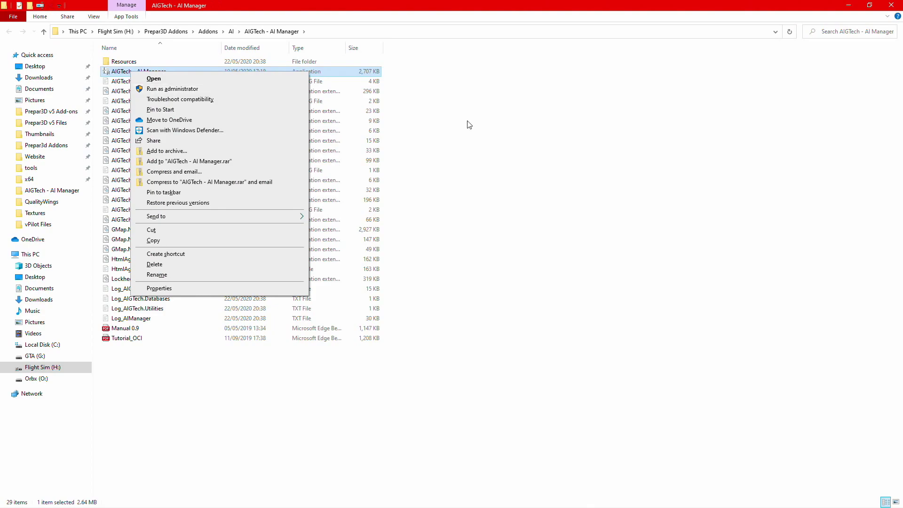
pyautogui.click(469, 125)
pyautogui.rightClick(357, 70)
pyautogui.press('Escape')
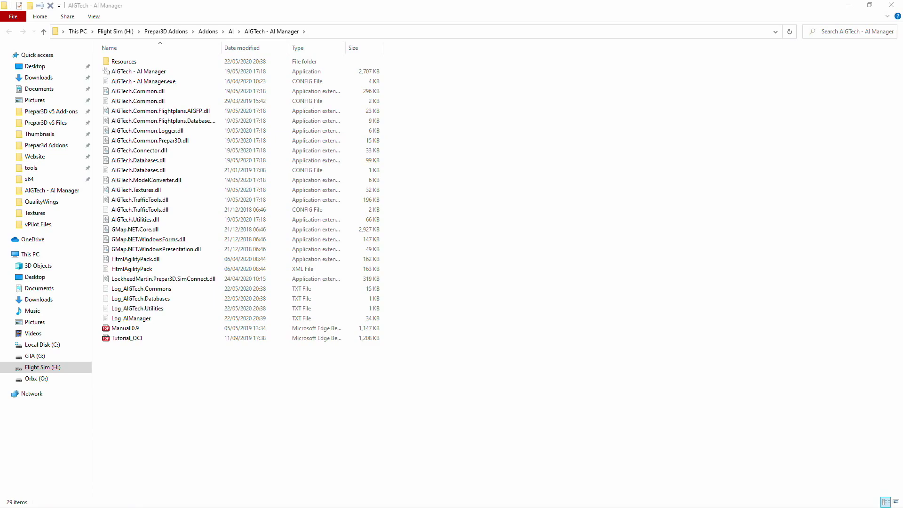
pyautogui.click(160, 72)
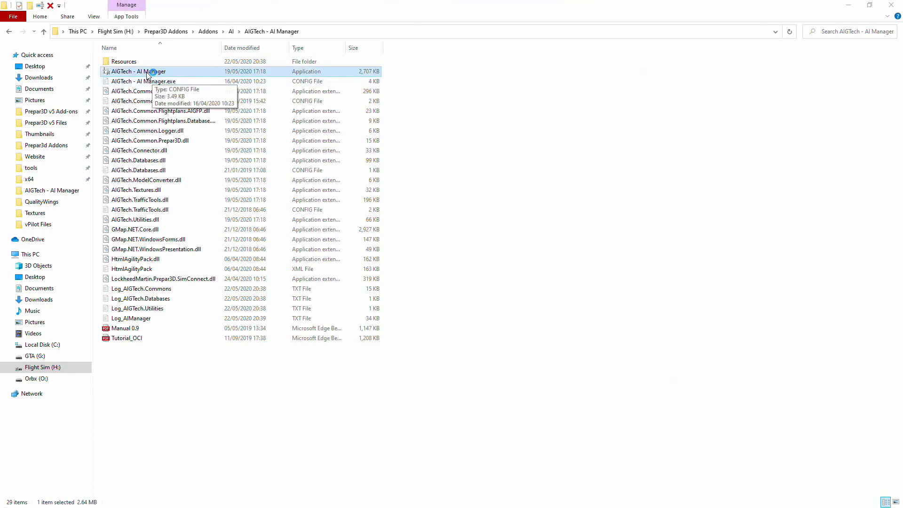
# Run AI Manager as administrator, maximize its window, and select the trafficAircraft flightplan row
pyautogui.rightClick(165, 78)
pyautogui.click(178, 90)
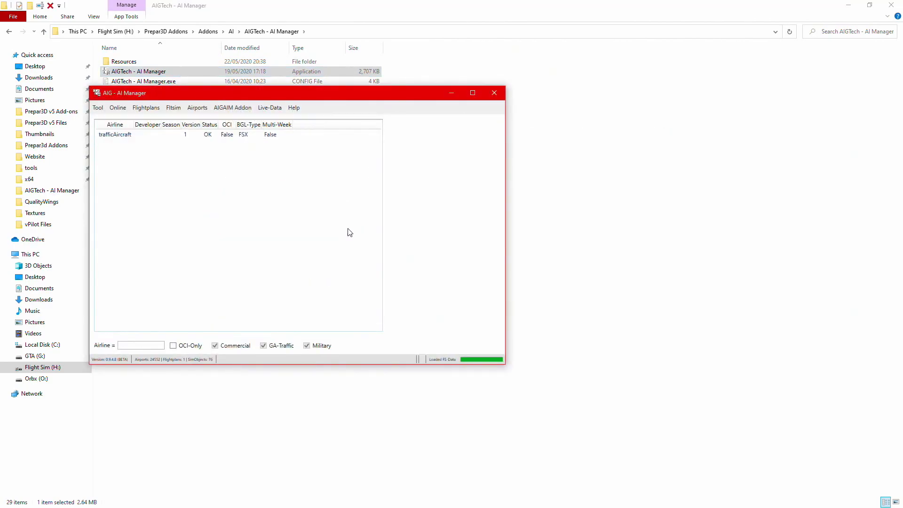
pyautogui.moveTo(374, 91); pyautogui.dragTo(554, 115)
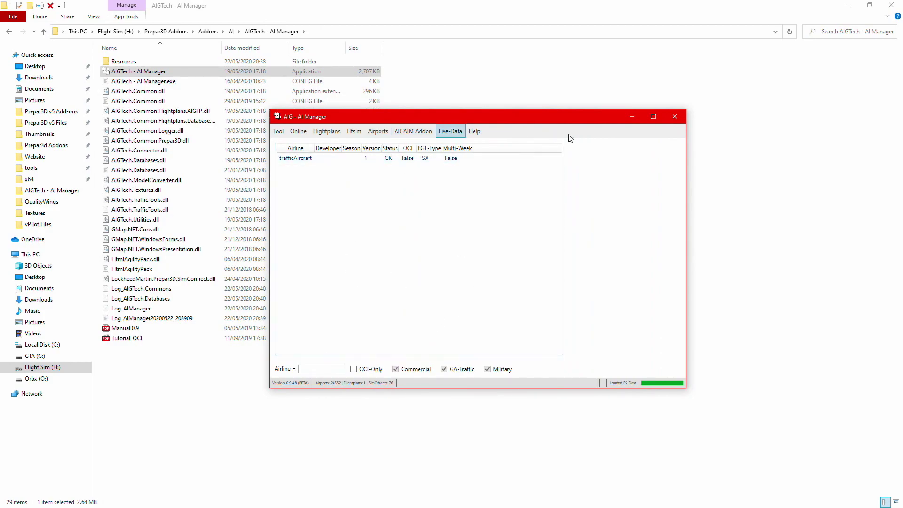
pyautogui.click(653, 118)
pyautogui.click(54, 46)
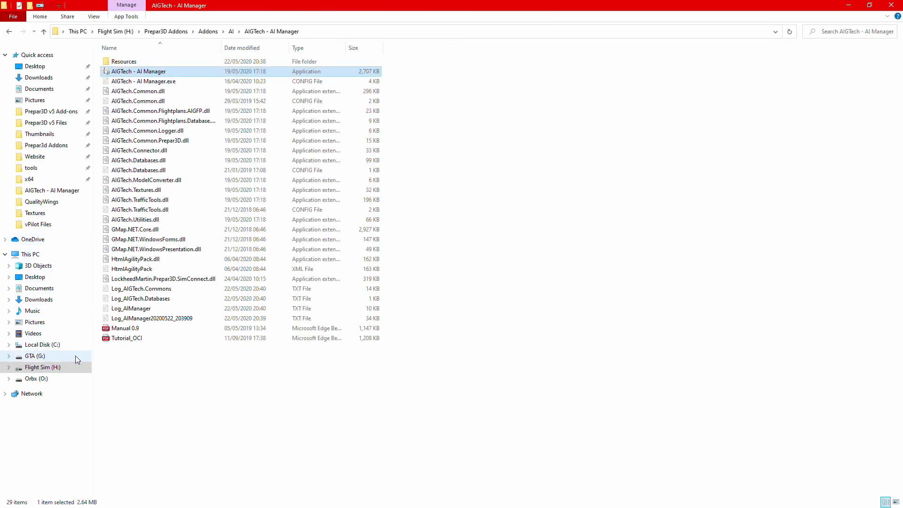
# Navigate to H:\Prepar3D v5\Scenery\World\scenery and select trafficAircraft.bgl
pyautogui.click(71, 368)
pyautogui.doubleClick(155, 73)
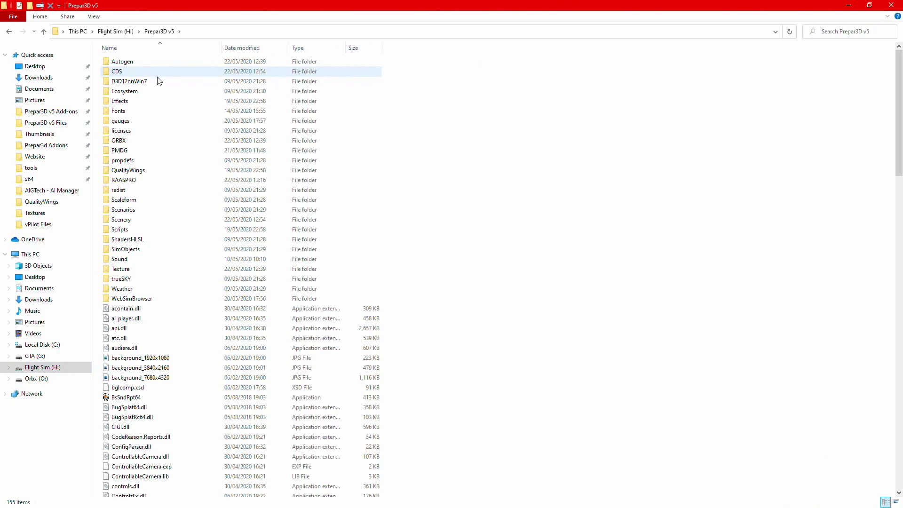
pyautogui.doubleClick(140, 220)
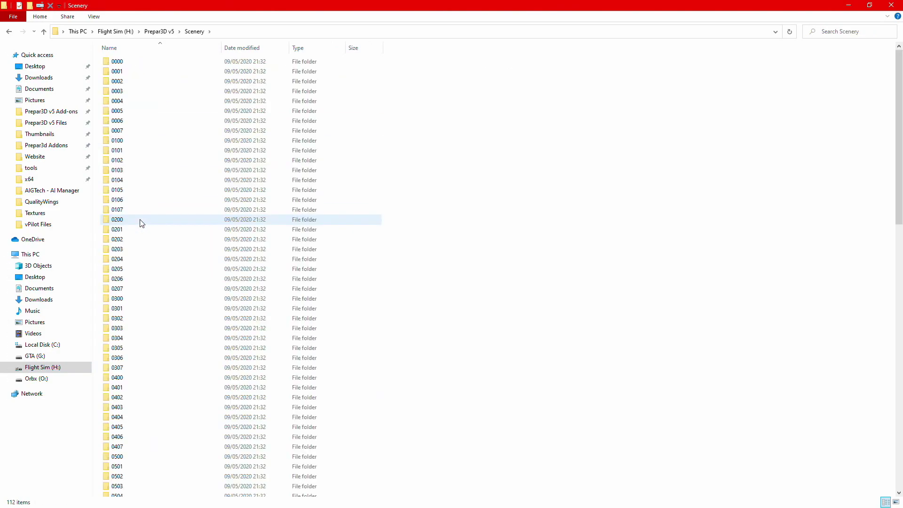
pyautogui.scroll(-20, 140, 221)
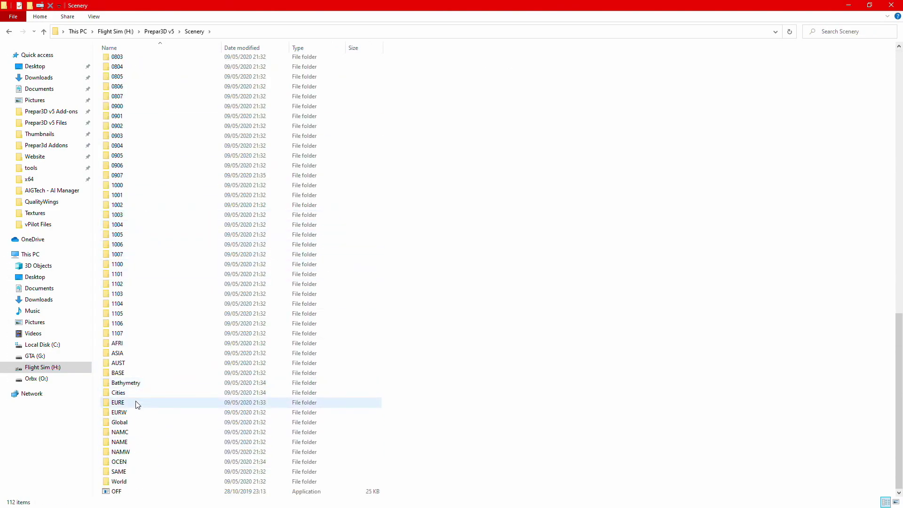
pyautogui.doubleClick(135, 424)
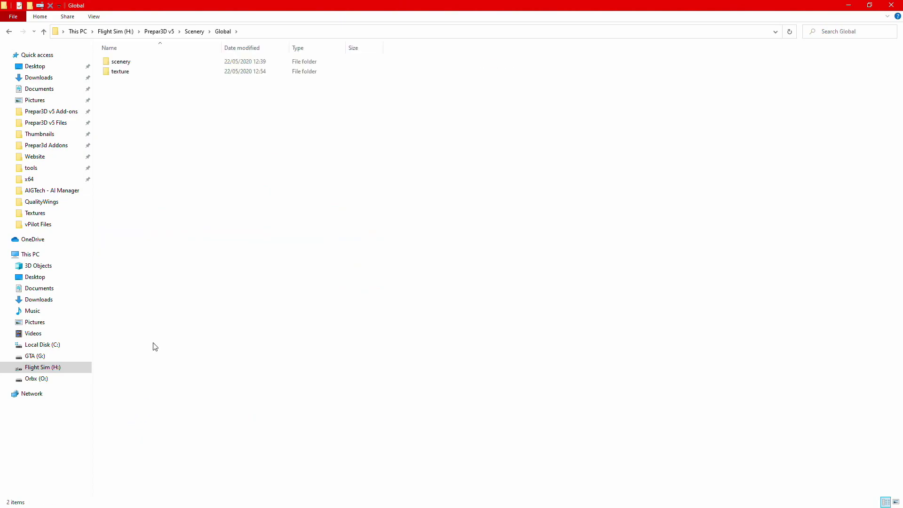
pyautogui.doubleClick(134, 63)
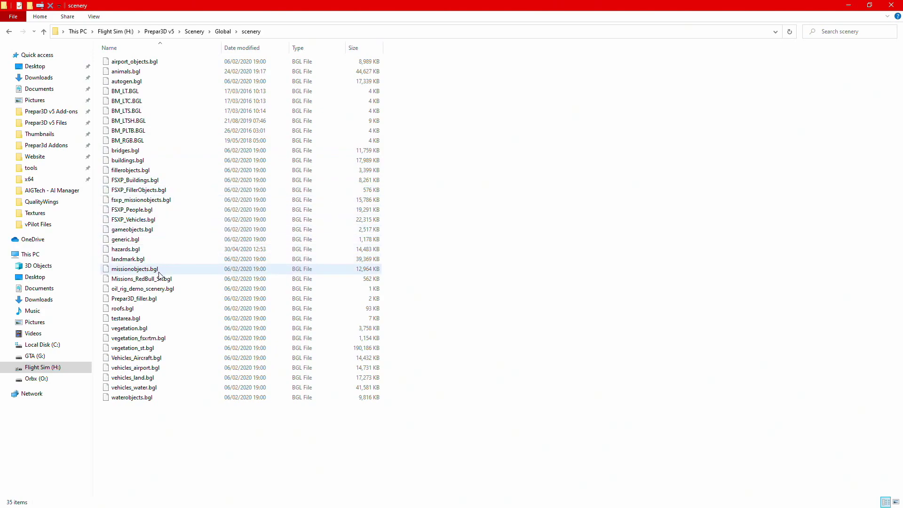
pyautogui.click(194, 31)
pyautogui.scroll(-3, 151, 306)
pyautogui.doubleClick(149, 479)
pyautogui.doubleClick(143, 62)
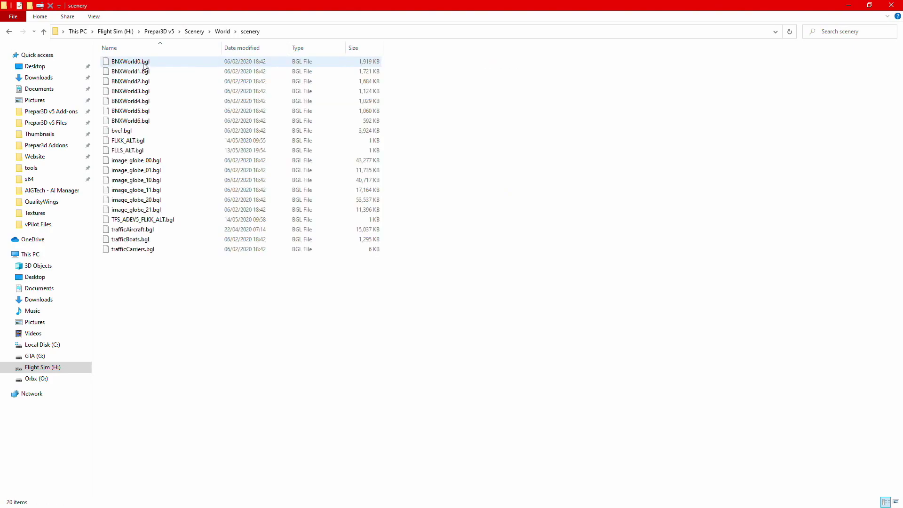
pyautogui.click(141, 230)
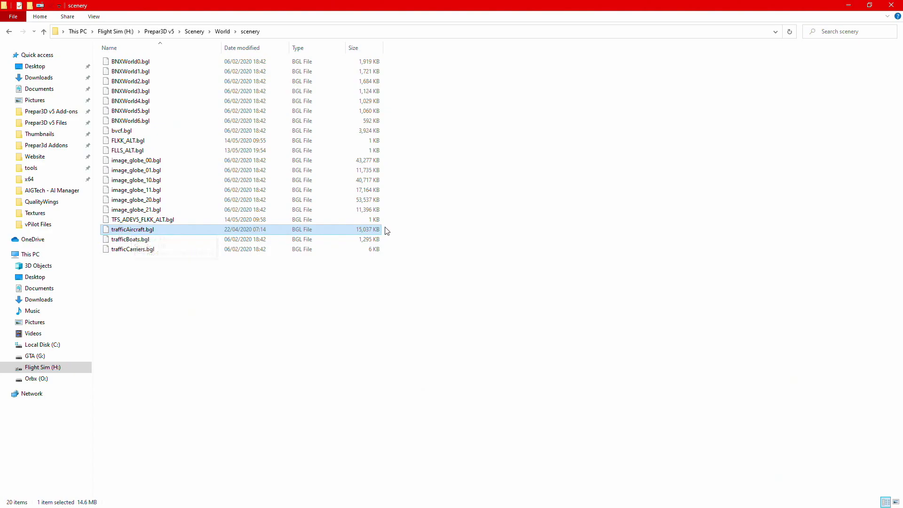
# Inspect the trafficAircraft.bgl file name and cancel a first rename attempt
pyautogui.moveTo(332, 227); pyautogui.dragTo(419, 230)
pyautogui.moveTo(361, 231); pyautogui.dragTo(189, 234)
pyautogui.rightClick(152, 229)
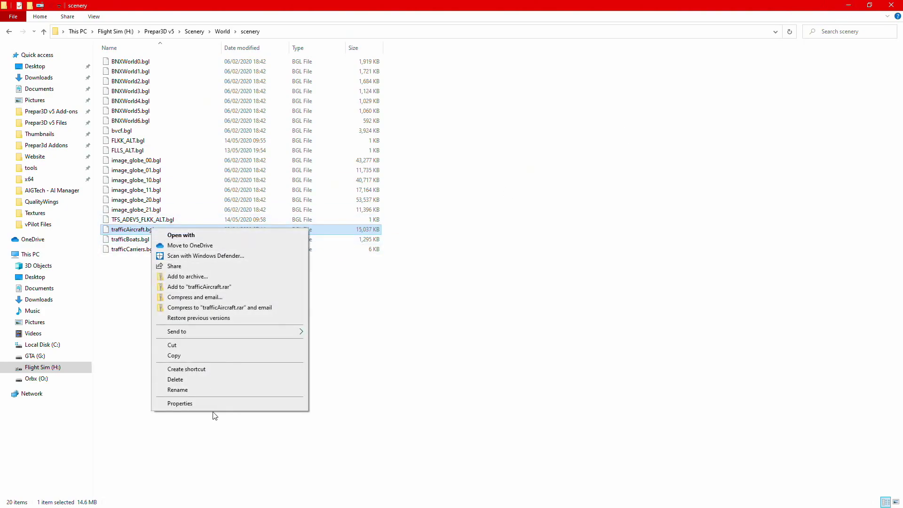
pyautogui.click(216, 390)
pyautogui.press('Escape')
pyautogui.rightClick(158, 227)
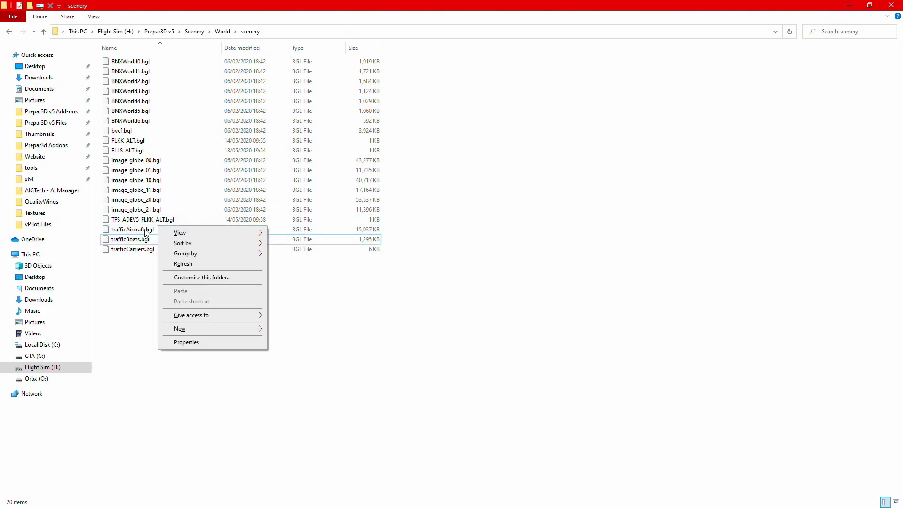
pyautogui.click(146, 231)
# Rename trafficAircraft.bgl to drop the extra trailing extension, then minimize Explorer
pyautogui.rightClick(161, 231)
pyautogui.click(217, 393)
pyautogui.click(160, 233)
pyautogui.rightClick(160, 232)
pyautogui.click(217, 390)
pyautogui.click(159, 230)
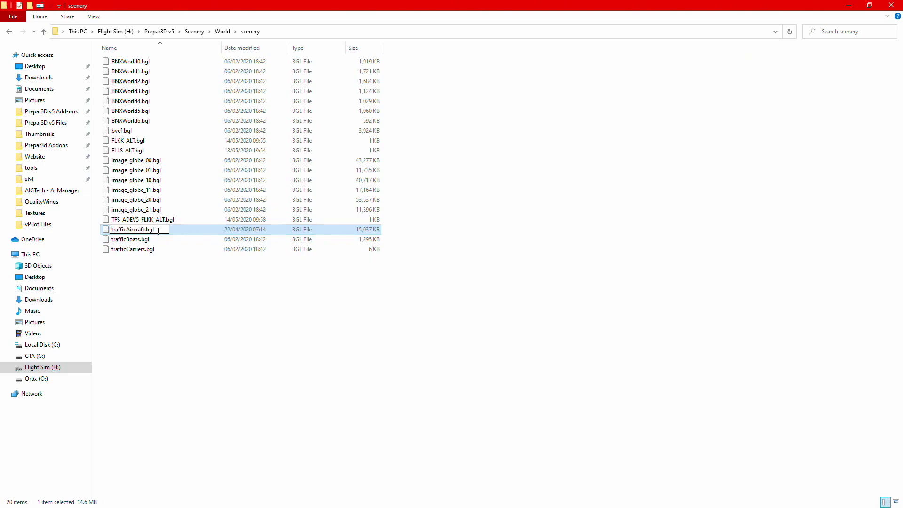
pyautogui.press('BackSpace')
pyautogui.press('BackSpace')
pyautogui.press('BackSpace')
pyautogui.press('Return')
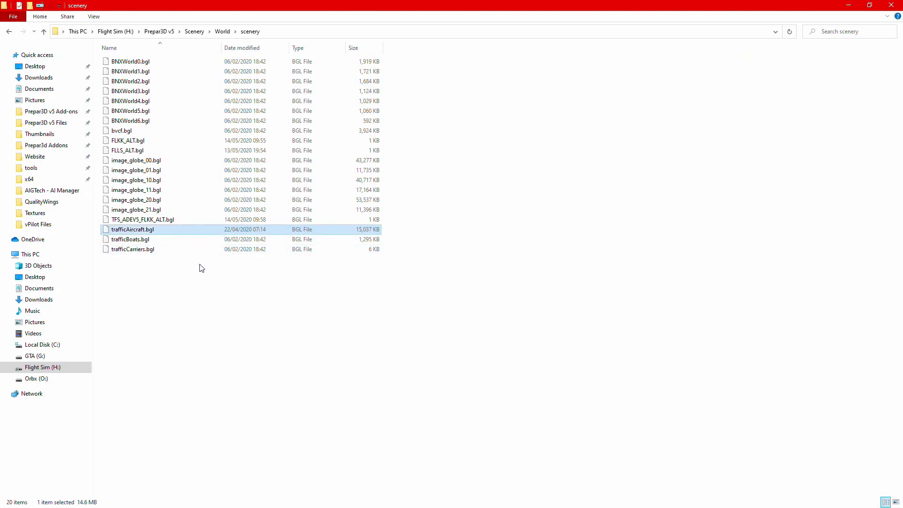
pyautogui.click(850, 4)
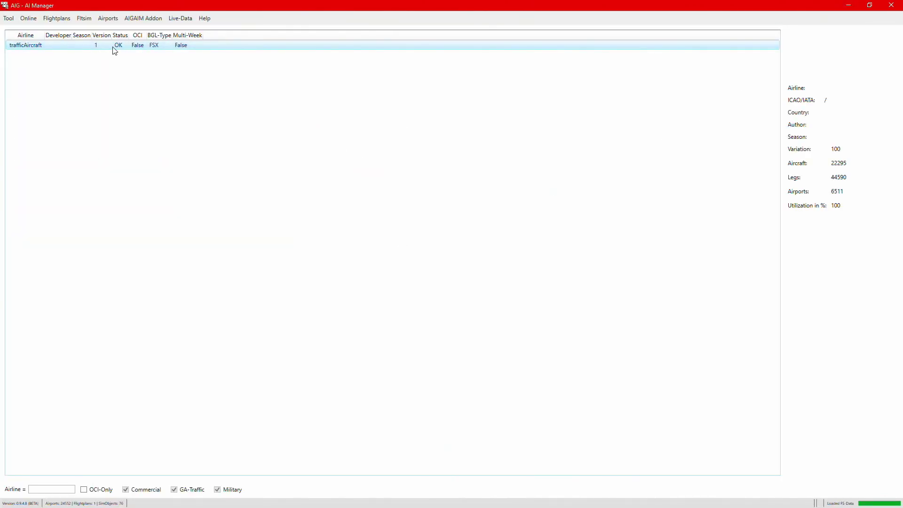
# Open Tool > Settings and verify version P3DV5 with location H:\Prepar3D v5
pyautogui.click(9, 17)
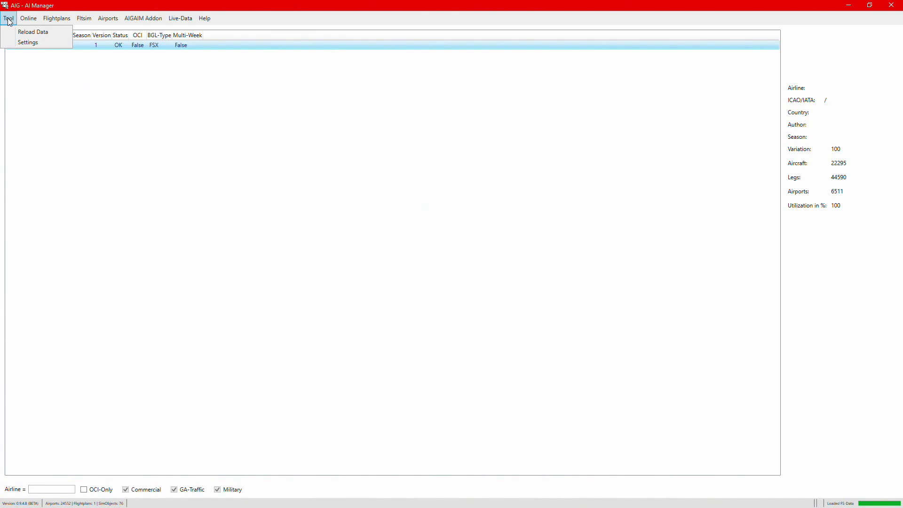
pyautogui.click(28, 42)
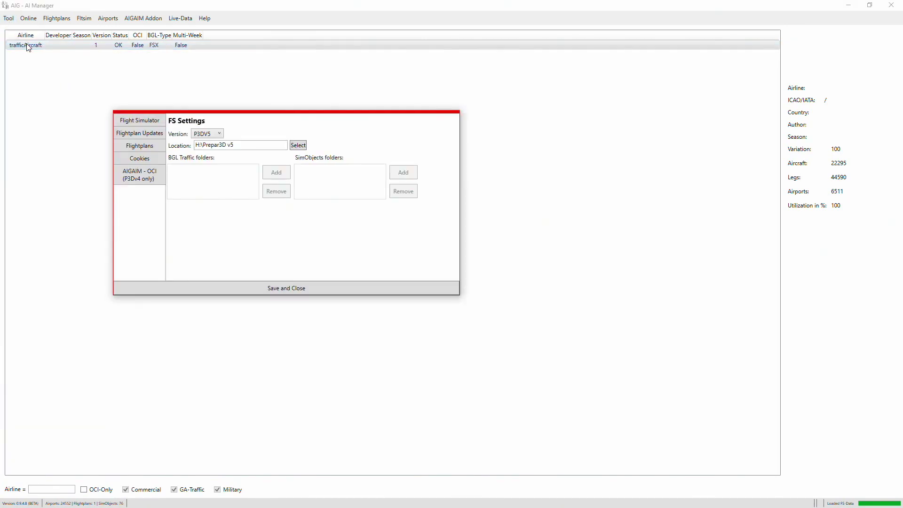
pyautogui.click(211, 134)
pyautogui.click(211, 134)
pyautogui.tripleClick(231, 147)
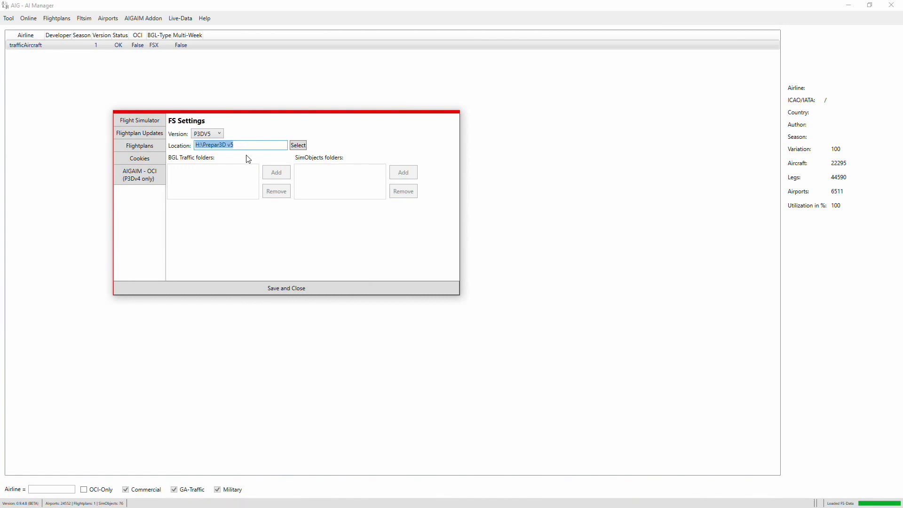
pyautogui.click(211, 147)
pyautogui.moveTo(237, 147); pyautogui.dragTo(177, 154)
pyautogui.moveTo(237, 147); pyautogui.dragTo(203, 149)
pyautogui.click(255, 143)
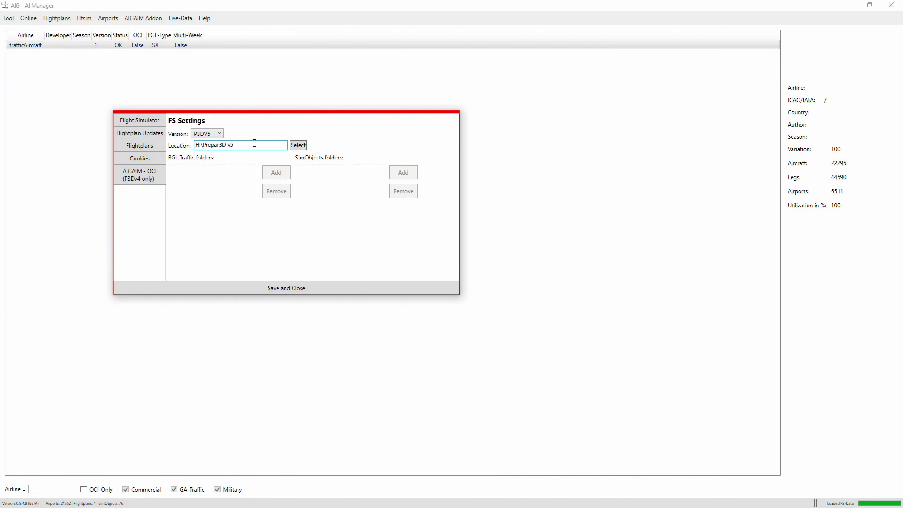
pyautogui.click(215, 136)
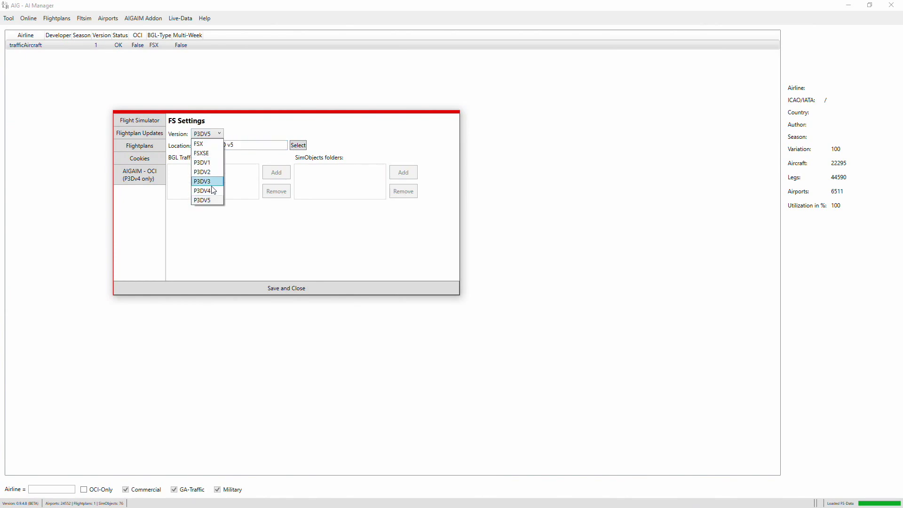
pyautogui.click(214, 217)
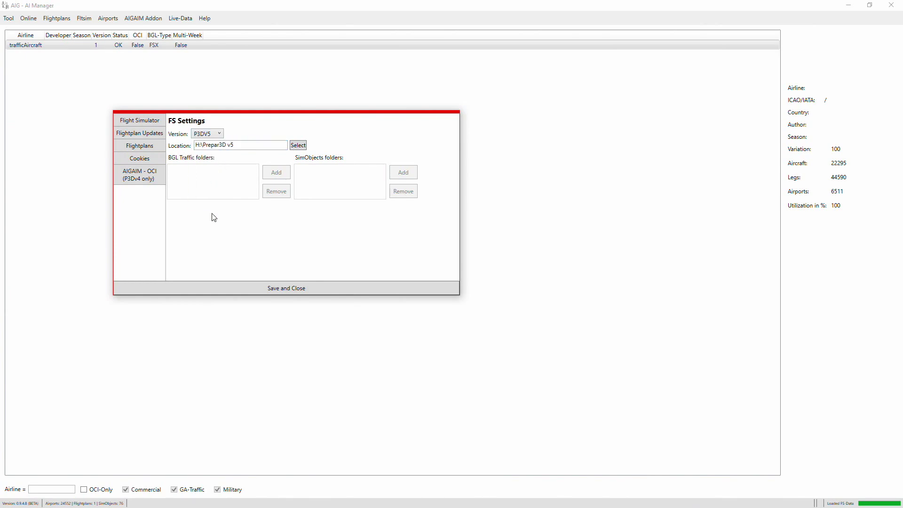
# Set the oldest flightplan season back to 2018 in the Flightplan Updates settings
pyautogui.click(154, 136)
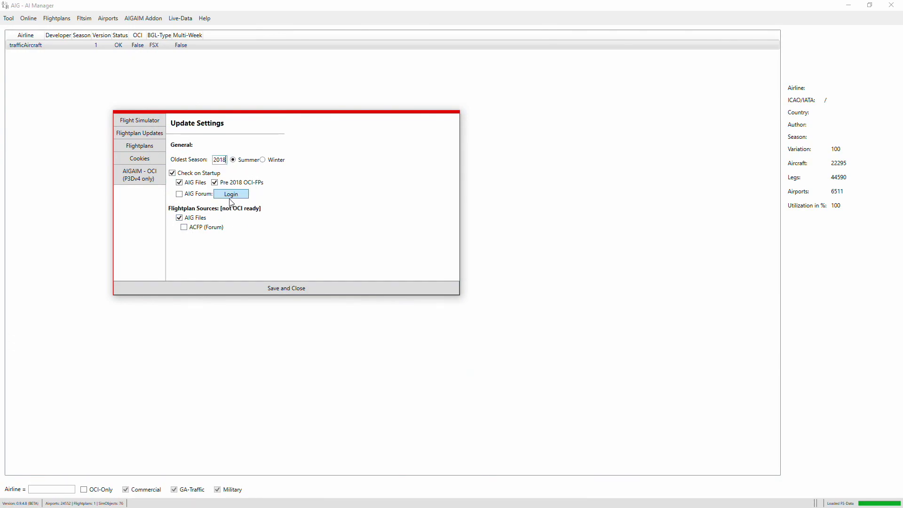
pyautogui.press('BackSpace')
pyautogui.write('9')
pyautogui.press('BackSpace')
pyautogui.press('BackSpace')
pyautogui.write('00')
pyautogui.doubleClick(227, 161)
pyautogui.write('2018')
# Set the compiler's Min. and Max. Activity in % to 1
pyautogui.click(147, 148)
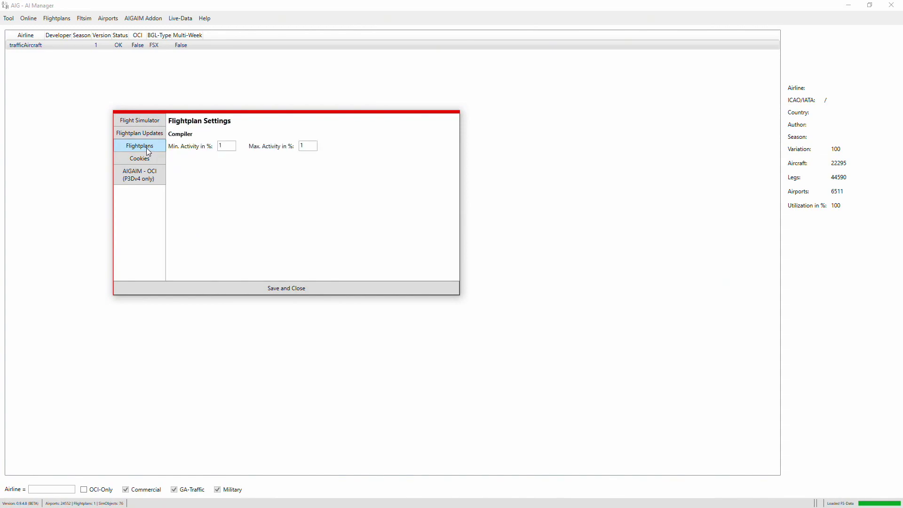
pyautogui.moveTo(225, 146); pyautogui.dragTo(208, 147)
pyautogui.doubleClick(309, 145)
pyautogui.moveTo(227, 149); pyautogui.dragTo(191, 149)
pyautogui.doubleClick(302, 148)
pyautogui.write('100')
pyautogui.doubleClick(314, 148)
pyautogui.write('1')
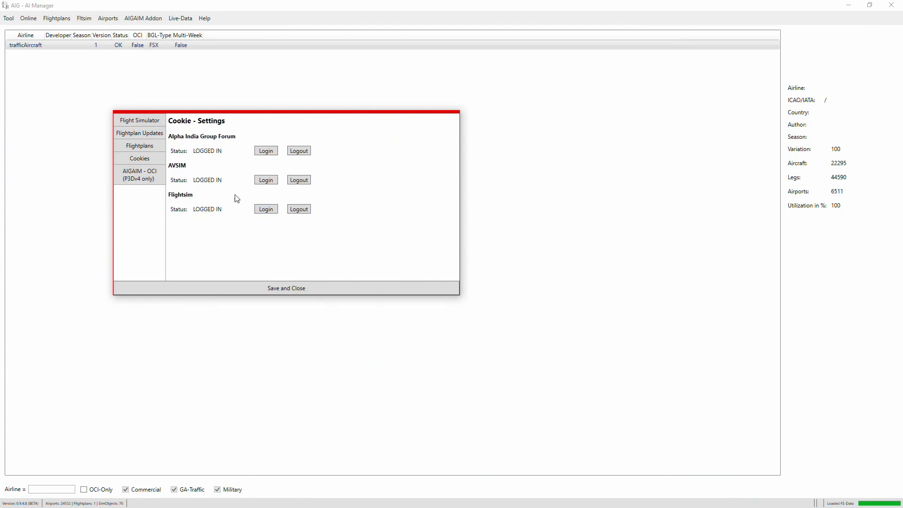
pyautogui.click(261, 183)
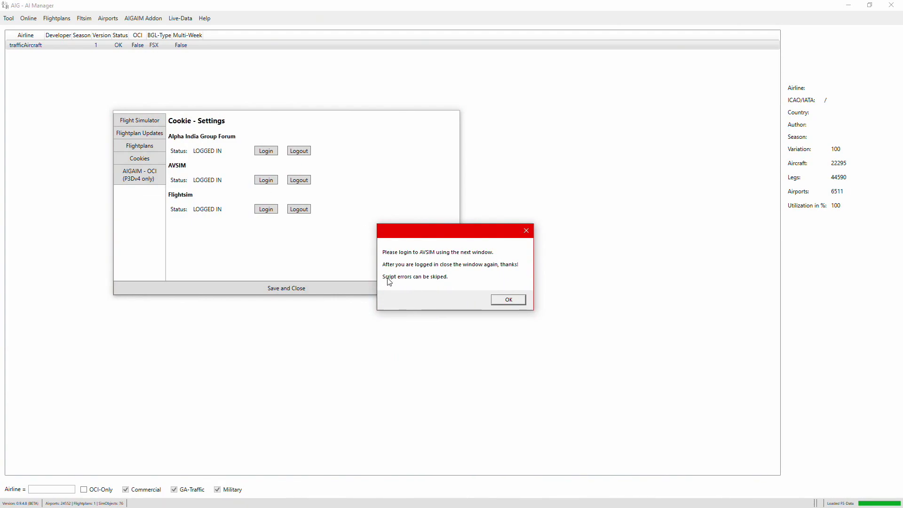
pyautogui.click(508, 299)
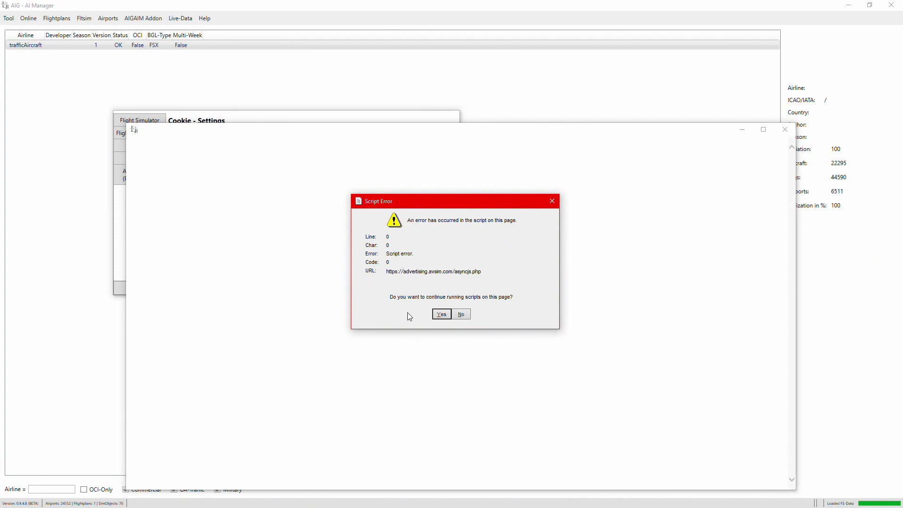
pyautogui.click(440, 315)
pyautogui.click(442, 315)
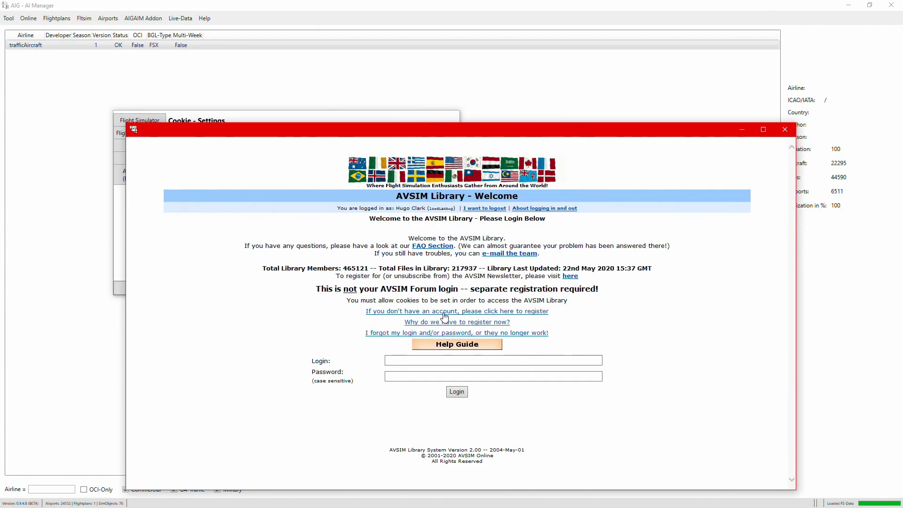
pyautogui.click(785, 130)
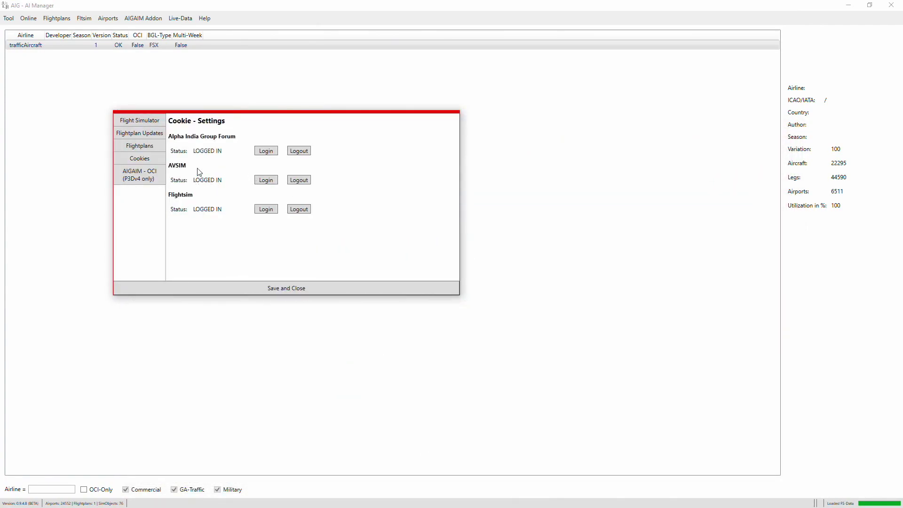
# Open the AIGAIM - OCI settings page, then bring up the Flight Sim (H:) drive in Explorer
pyautogui.click(140, 182)
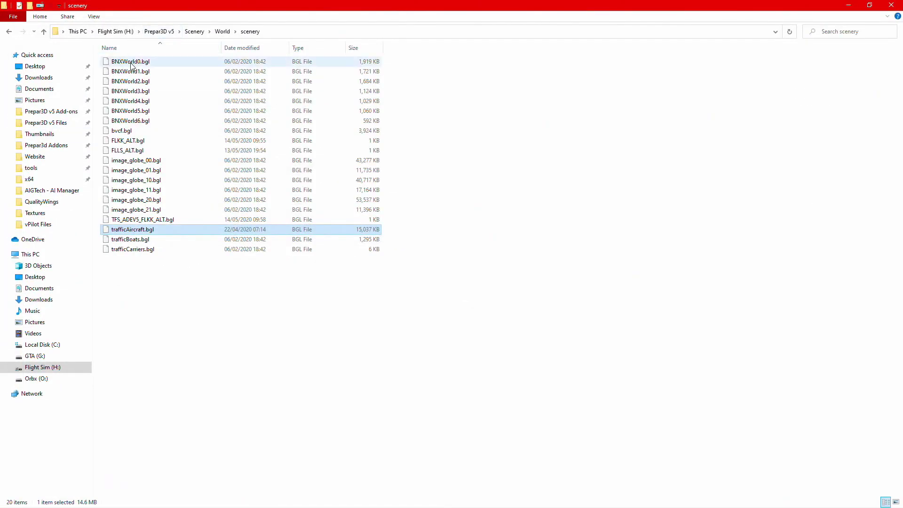
pyautogui.click(74, 373)
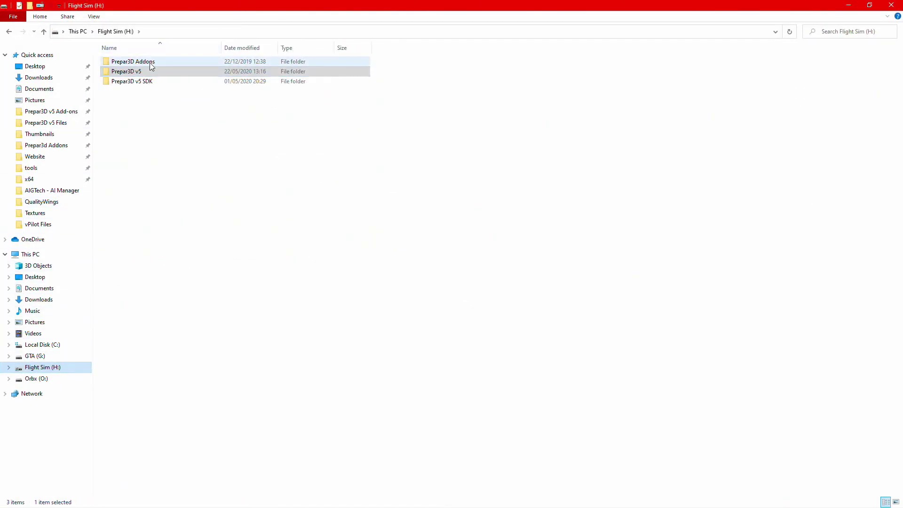
# Create a new folder named Addon inside the AIGTech - AI Manager folder
pyautogui.click(56, 191)
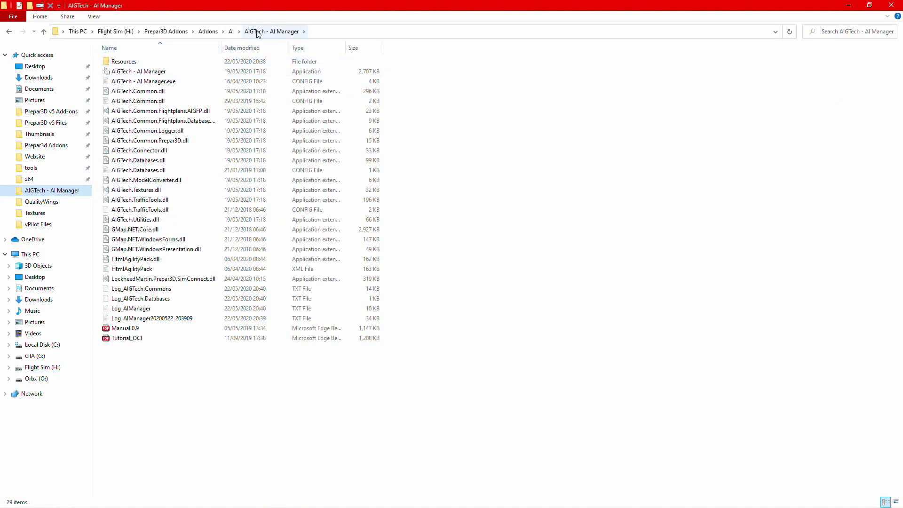
pyautogui.rightClick(488, 128)
pyautogui.moveTo(585, 228)
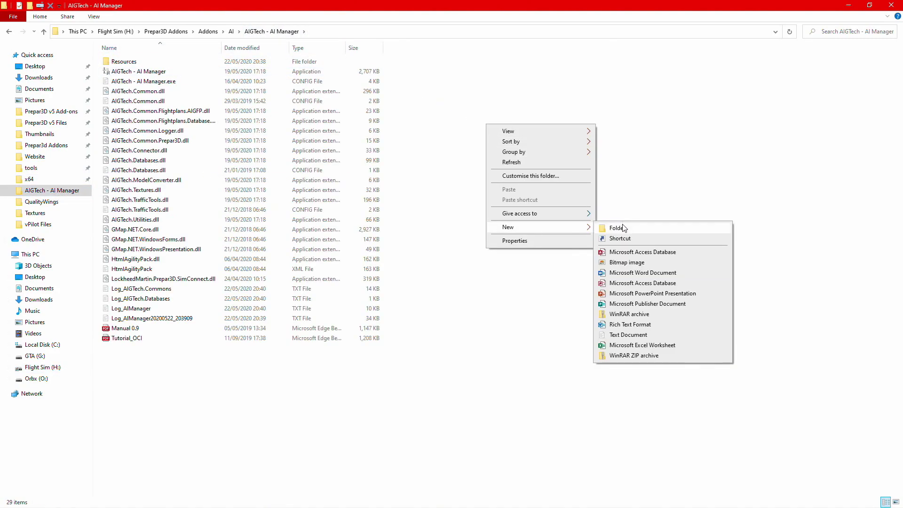
pyautogui.click(620, 228)
pyautogui.write('Addinb')
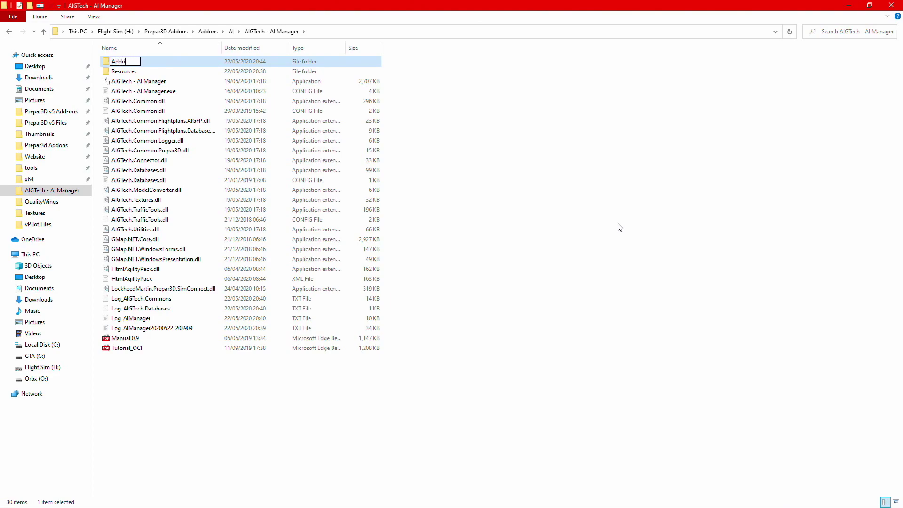
pyautogui.press('Return')
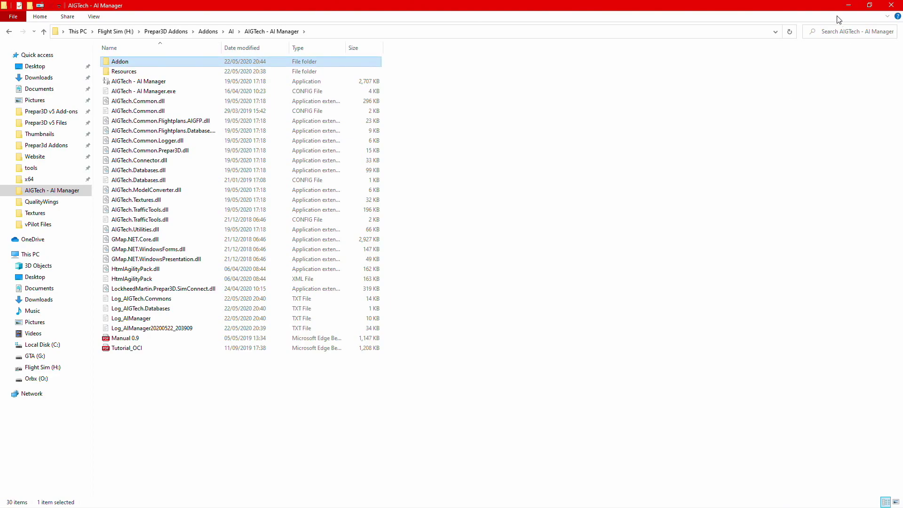
pyautogui.click(849, 5)
# Set the AIGAIM OCI directory to H:\Prepar3D Addons\Addons\AI\AIGTech - AI Manager\Addon
pyautogui.click(177, 171)
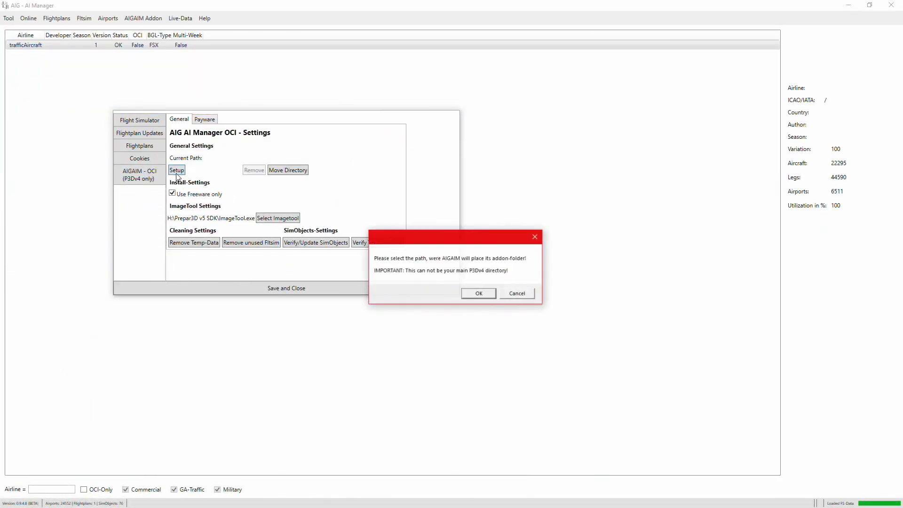
pyautogui.click(479, 293)
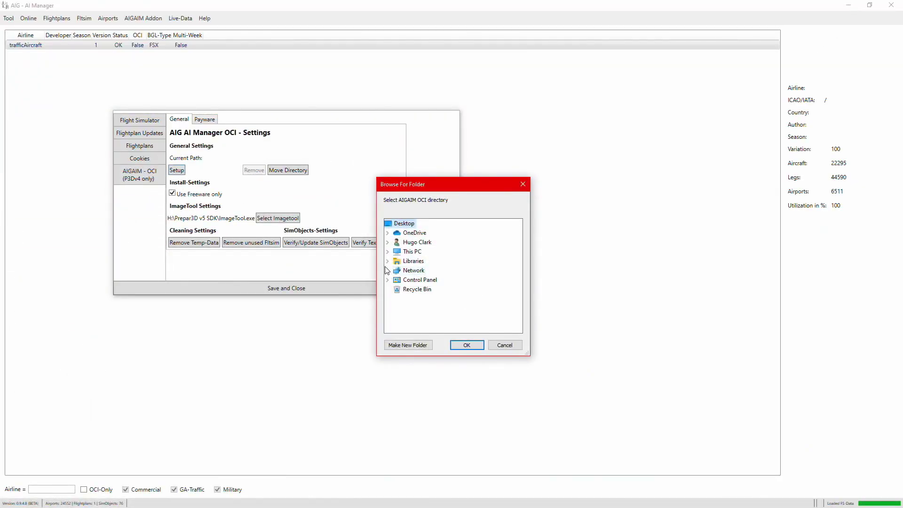
pyautogui.click(388, 251)
pyautogui.click(397, 318)
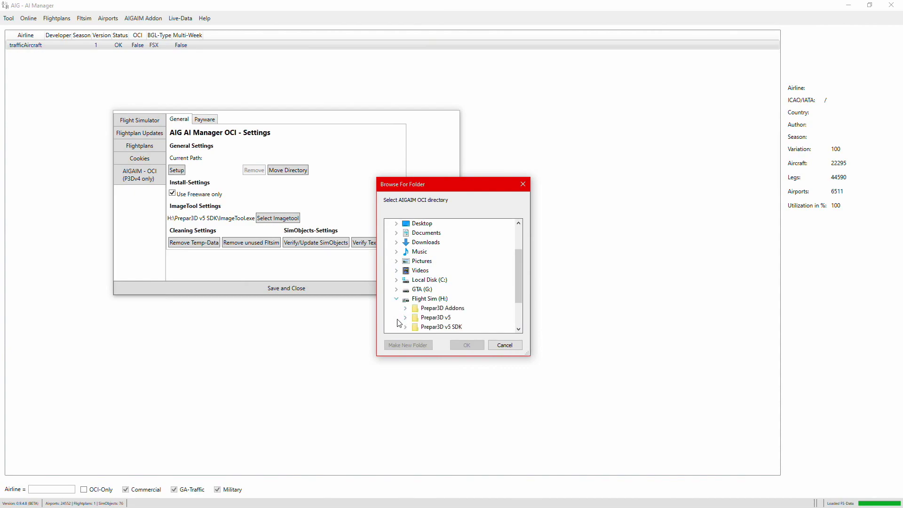
pyautogui.click(405, 308)
pyautogui.click(414, 308)
pyautogui.click(423, 289)
pyautogui.click(432, 299)
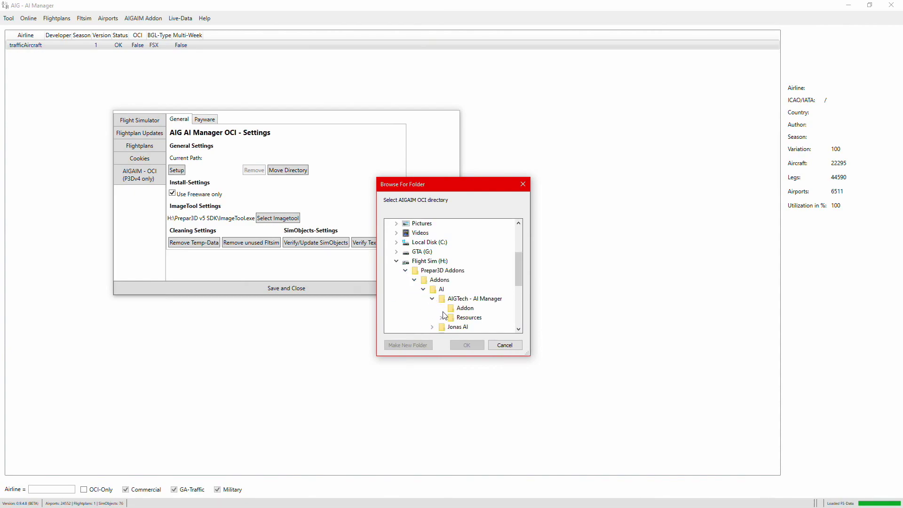
pyautogui.click(461, 309)
pyautogui.click(470, 345)
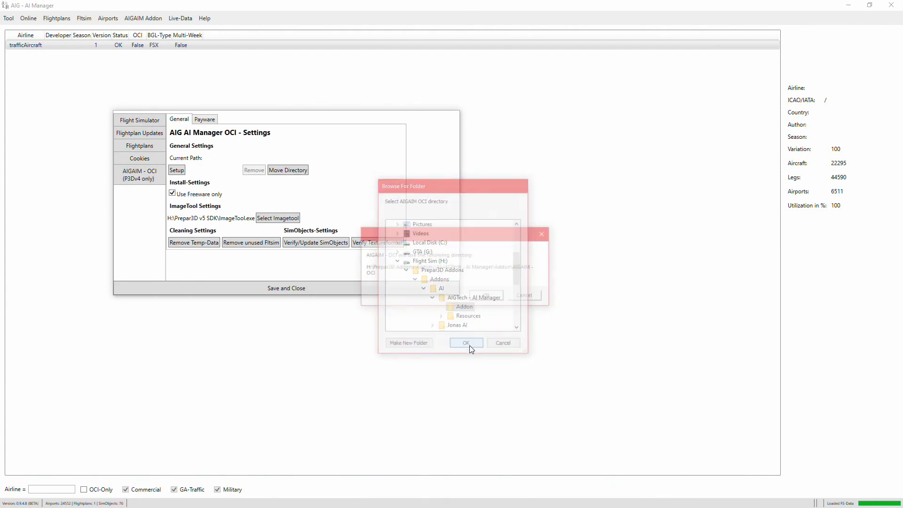
pyautogui.click(486, 298)
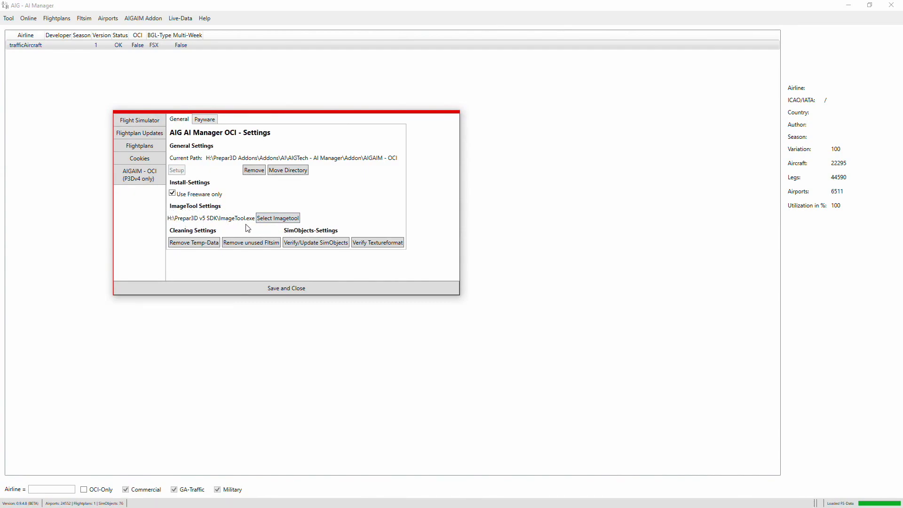
# Point the ImageTool setting to ImageTool.exe in H:\Prepar3D v5 SDK
pyautogui.click(272, 221)
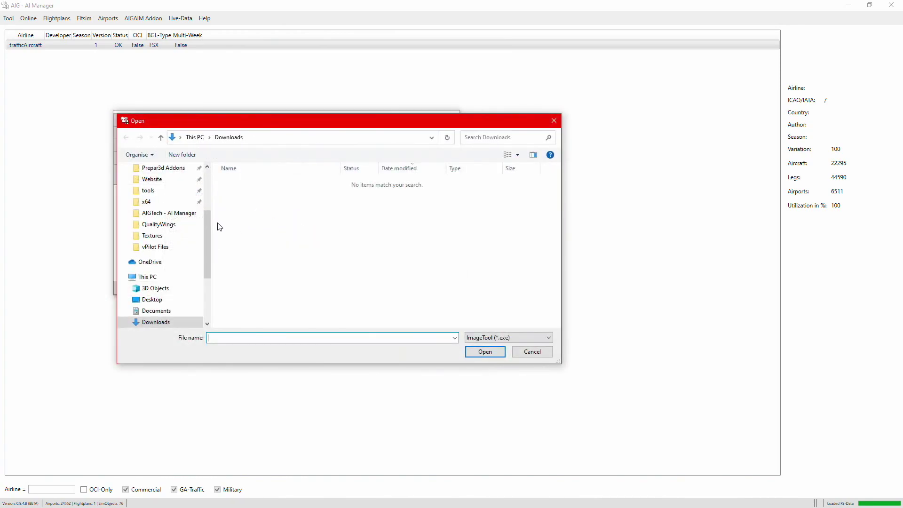
pyautogui.moveTo(208, 239); pyautogui.dragTo(206, 291)
pyautogui.click(175, 284)
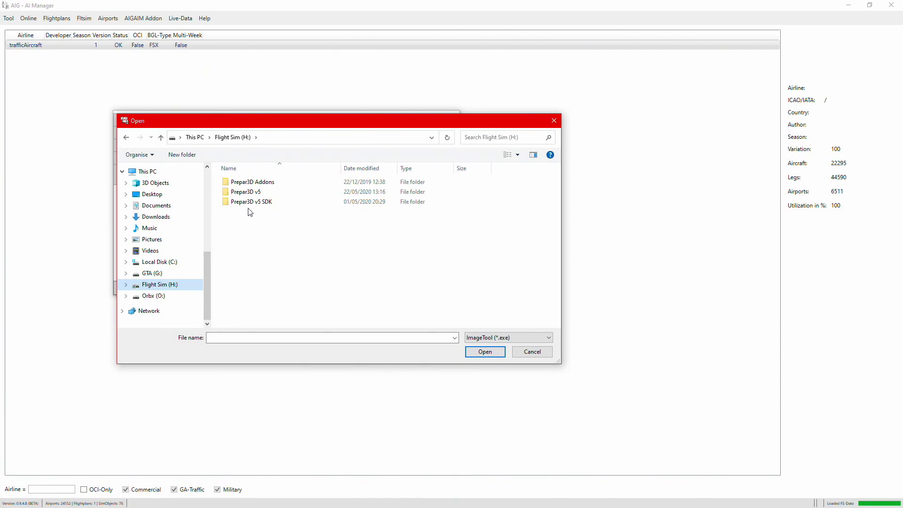
pyautogui.doubleClick(281, 204)
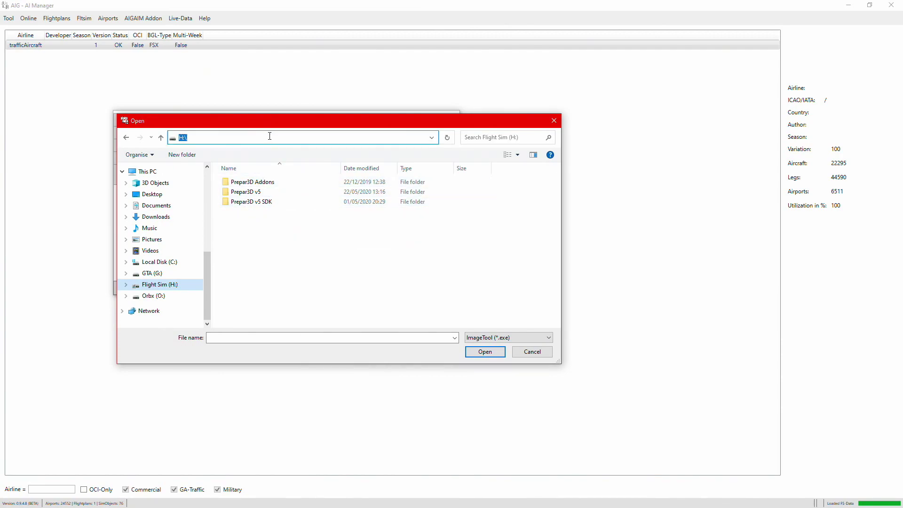
pyautogui.click(317, 137)
pyautogui.click(539, 198)
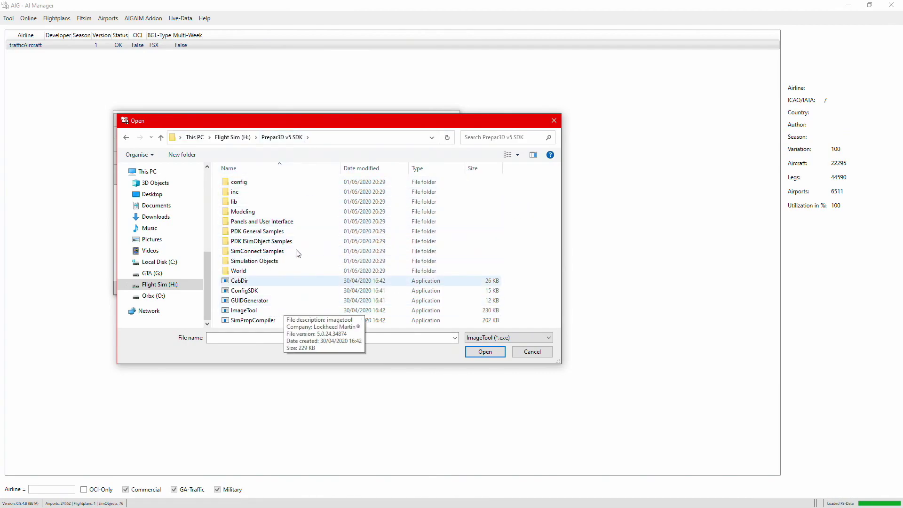
pyautogui.click(251, 312)
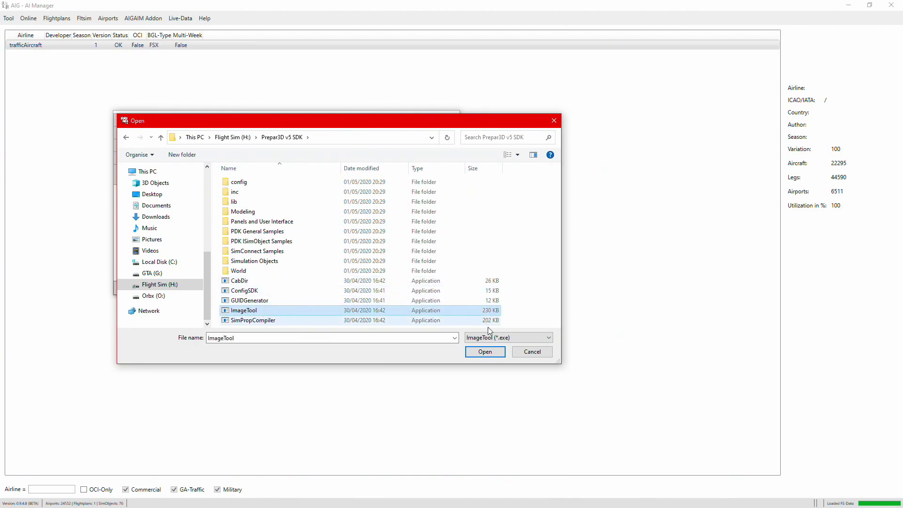
pyautogui.click(485, 353)
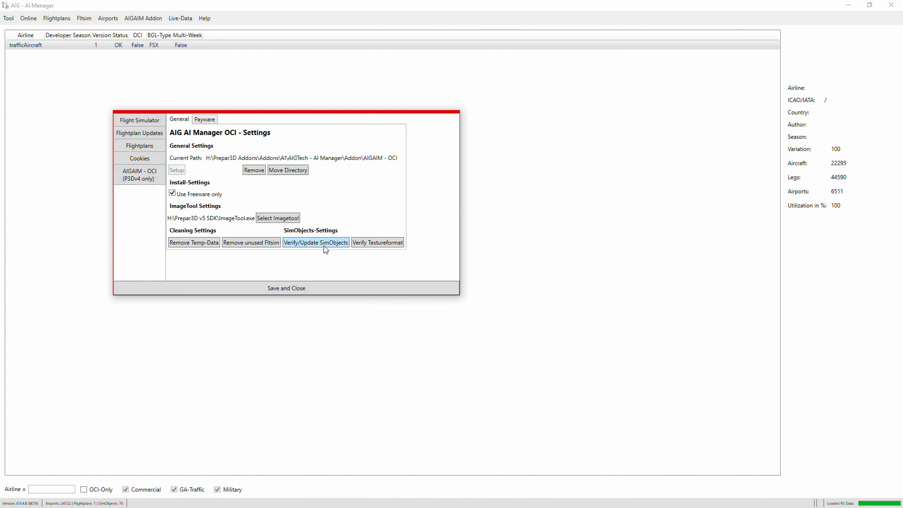
# Save the OCI settings and open the Available online flightplans list maximized
pyautogui.click(324, 288)
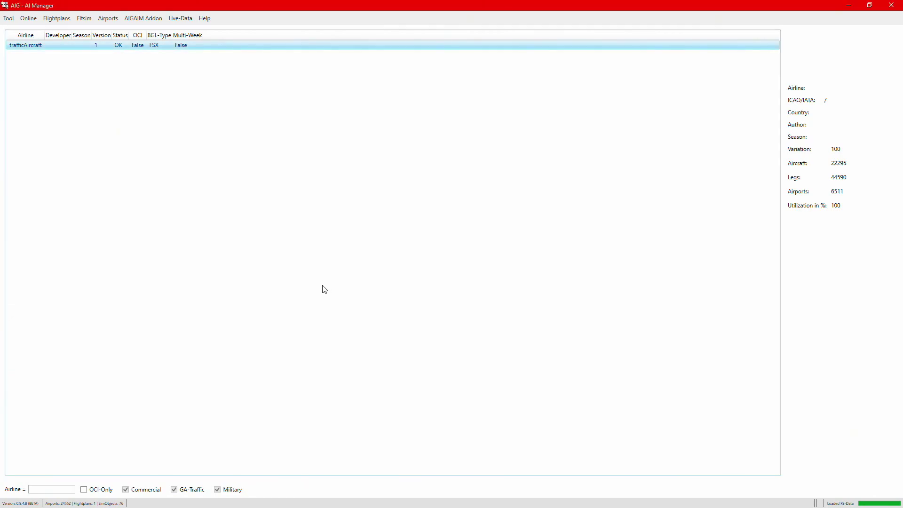
pyautogui.click(33, 21)
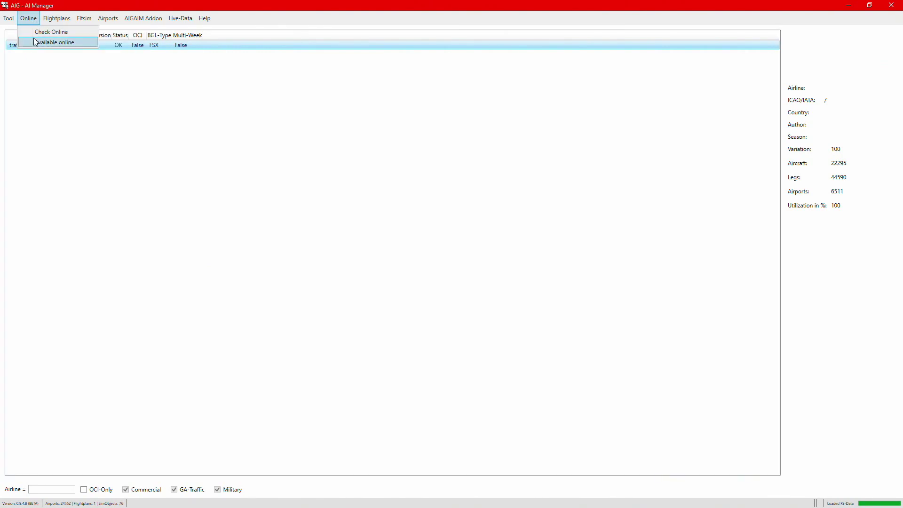
pyautogui.click(36, 41)
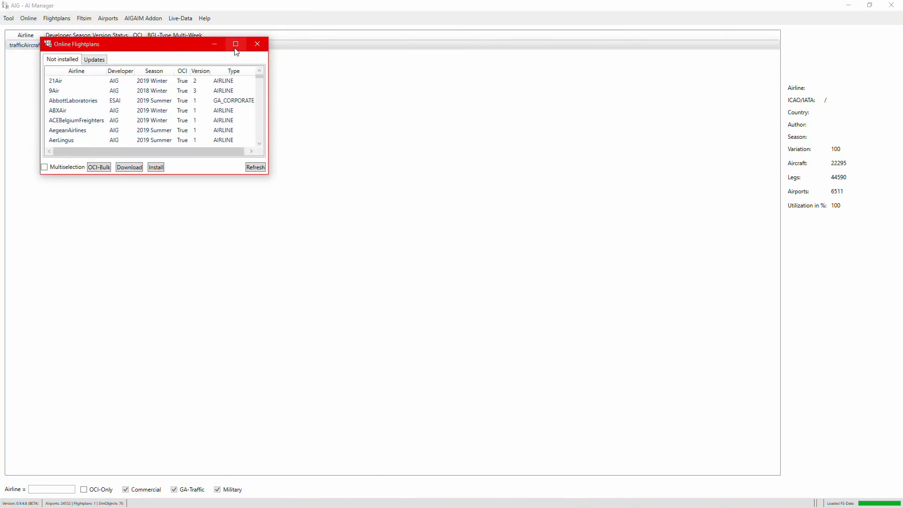
pyautogui.click(236, 47)
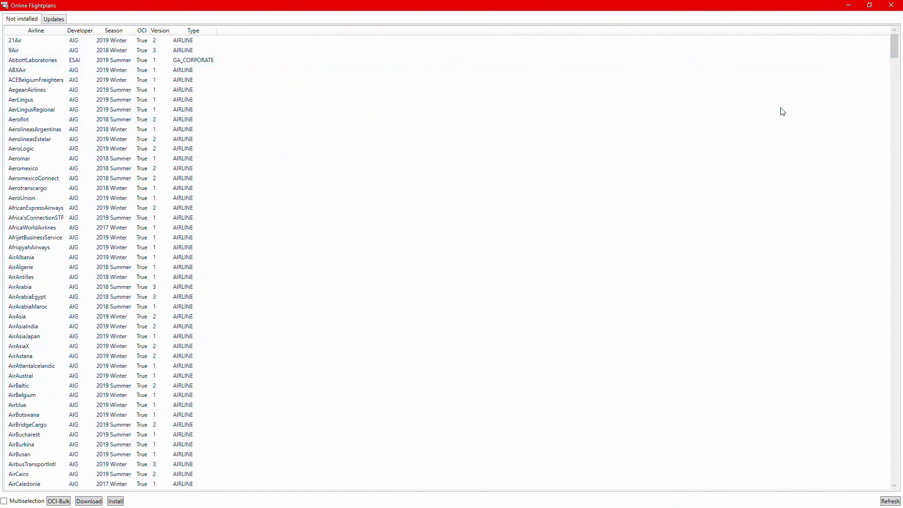
# Scroll the online flightplans list and select AirbusTransportIntl
pyautogui.moveTo(893, 52)
pyautogui.mouseDown()
pyautogui.moveTo(894, 94)
pyautogui.moveTo(893, 71)
pyautogui.mouseUp()
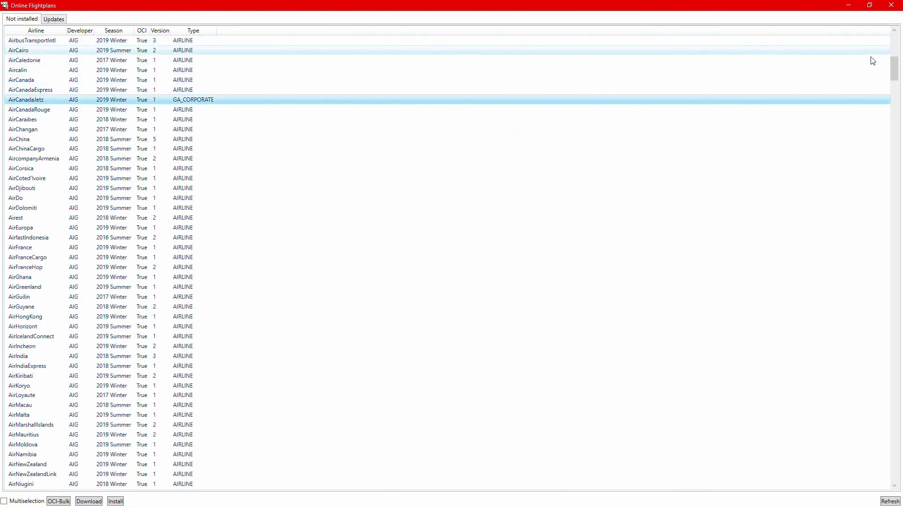
pyautogui.moveTo(893, 70); pyautogui.dragTo(823, 129)
pyautogui.moveTo(829, 83); pyautogui.dragTo(858, 51)
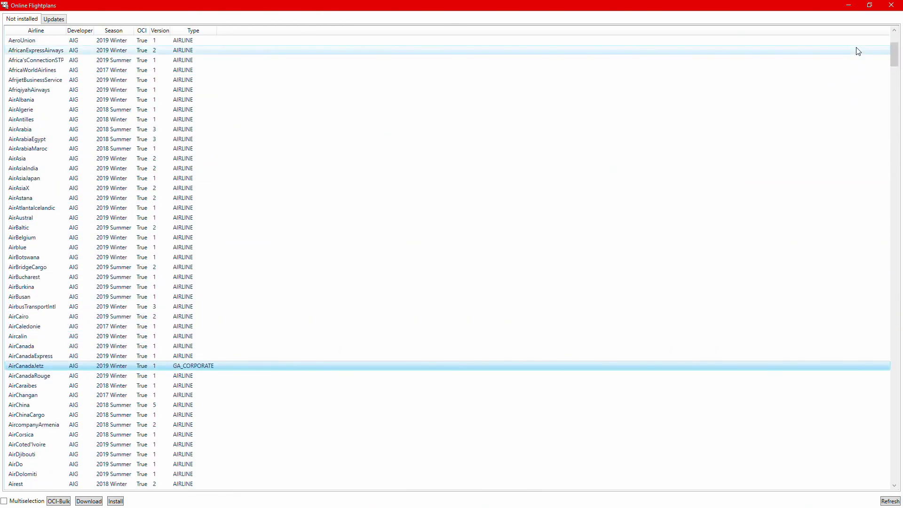
pyautogui.click(71, 307)
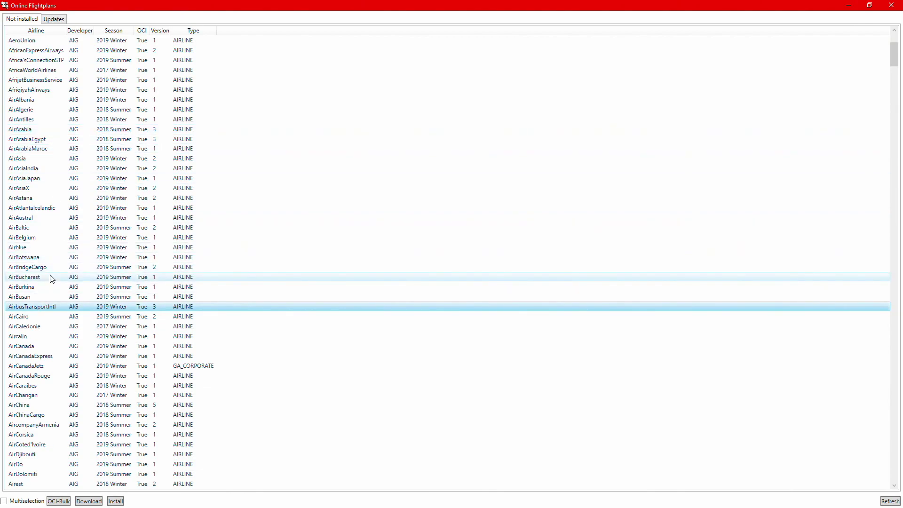
# Install only the AirbusTransportIntl flightplan with OCI-Bulk, then close the online flightplans list
pyautogui.click(68, 502)
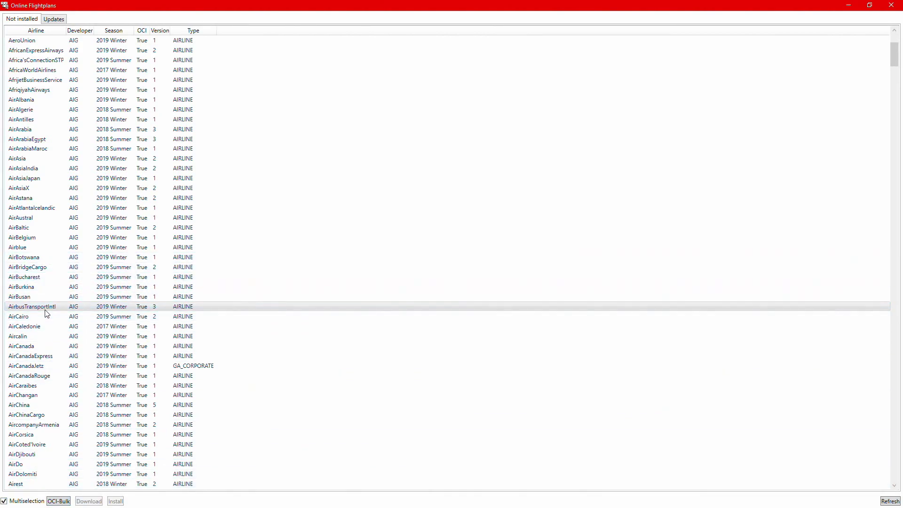
pyautogui.click(47, 267)
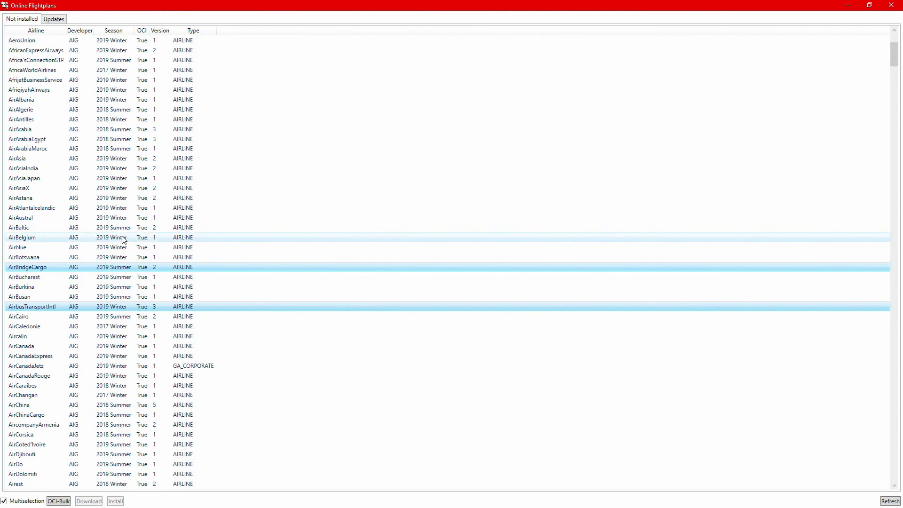
pyautogui.click(105, 217)
pyautogui.click(61, 227)
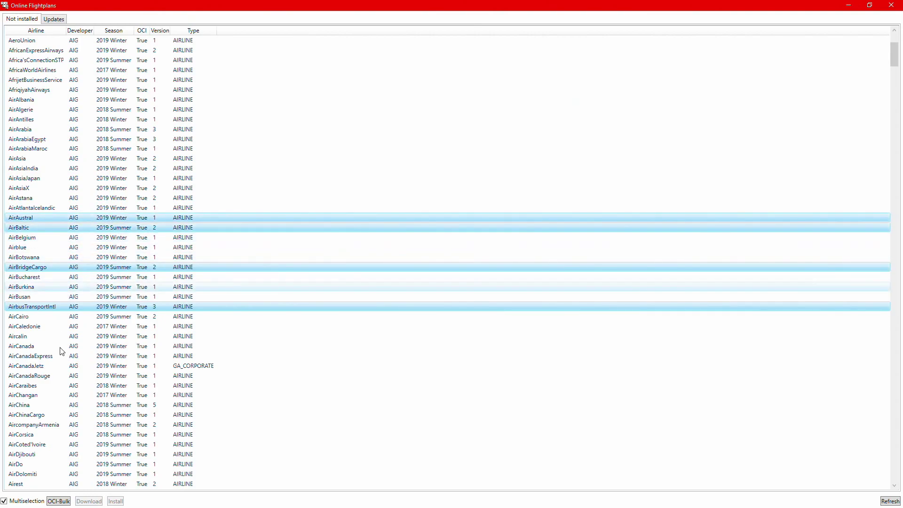
pyautogui.click(70, 237)
pyautogui.click(73, 247)
pyautogui.click(50, 255)
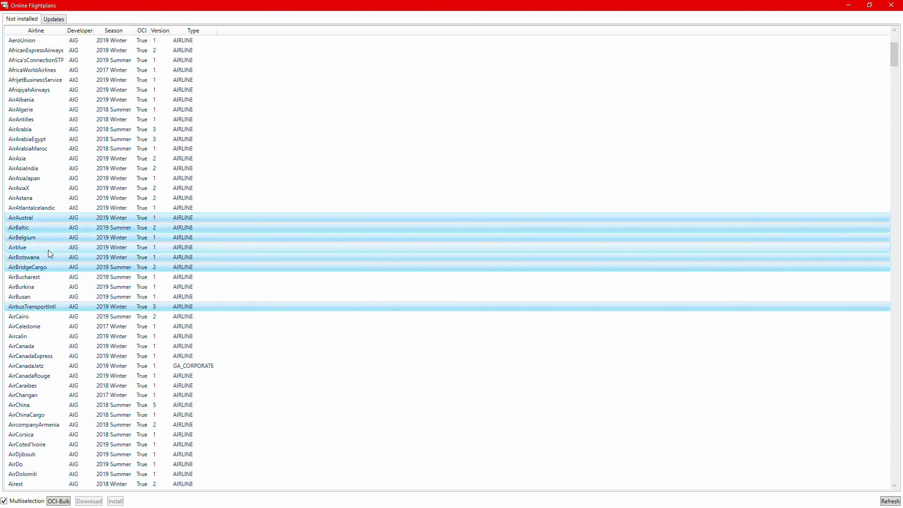
pyautogui.click(33, 501)
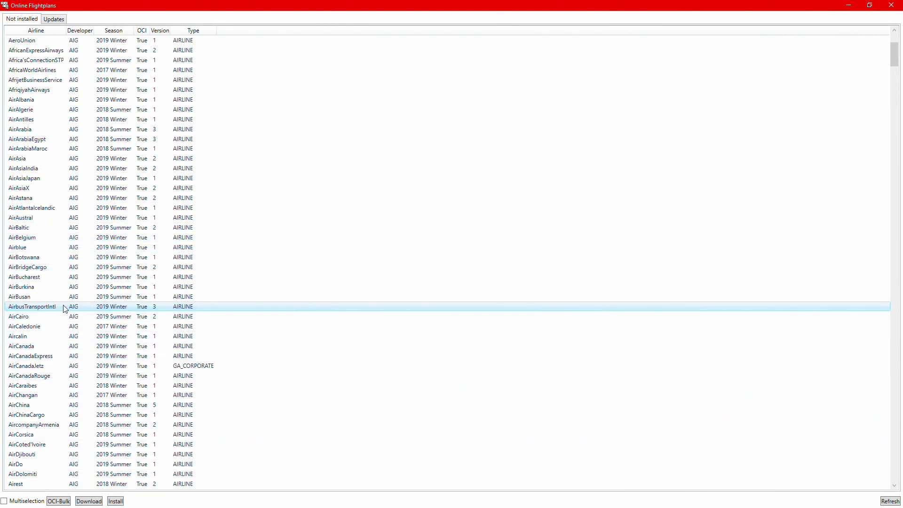
pyautogui.click(64, 502)
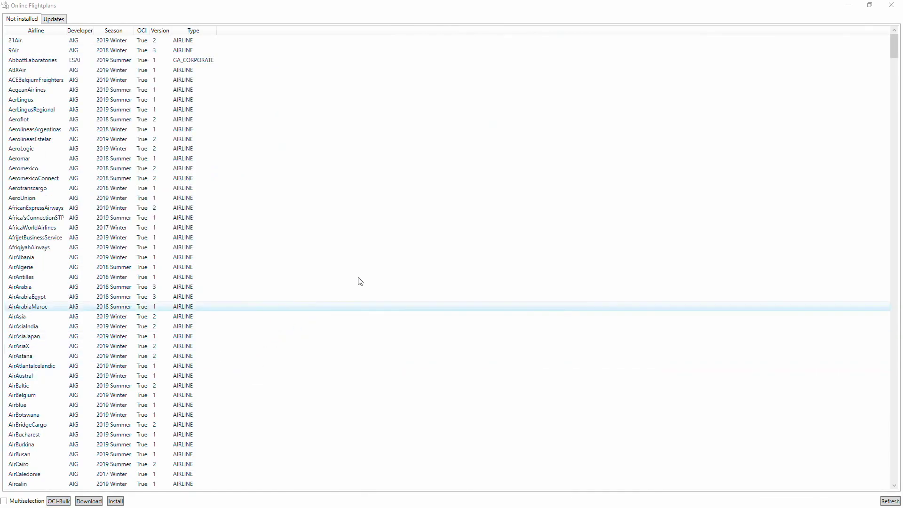
pyautogui.click(850, 6)
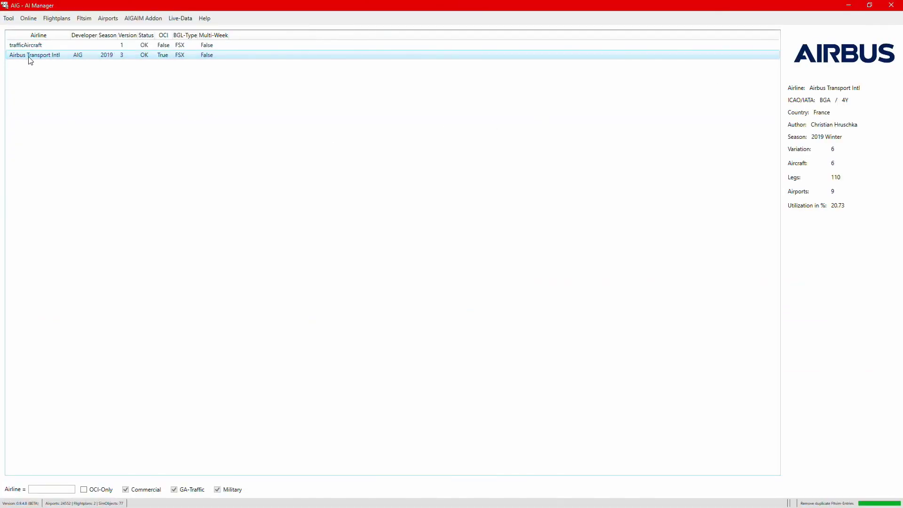